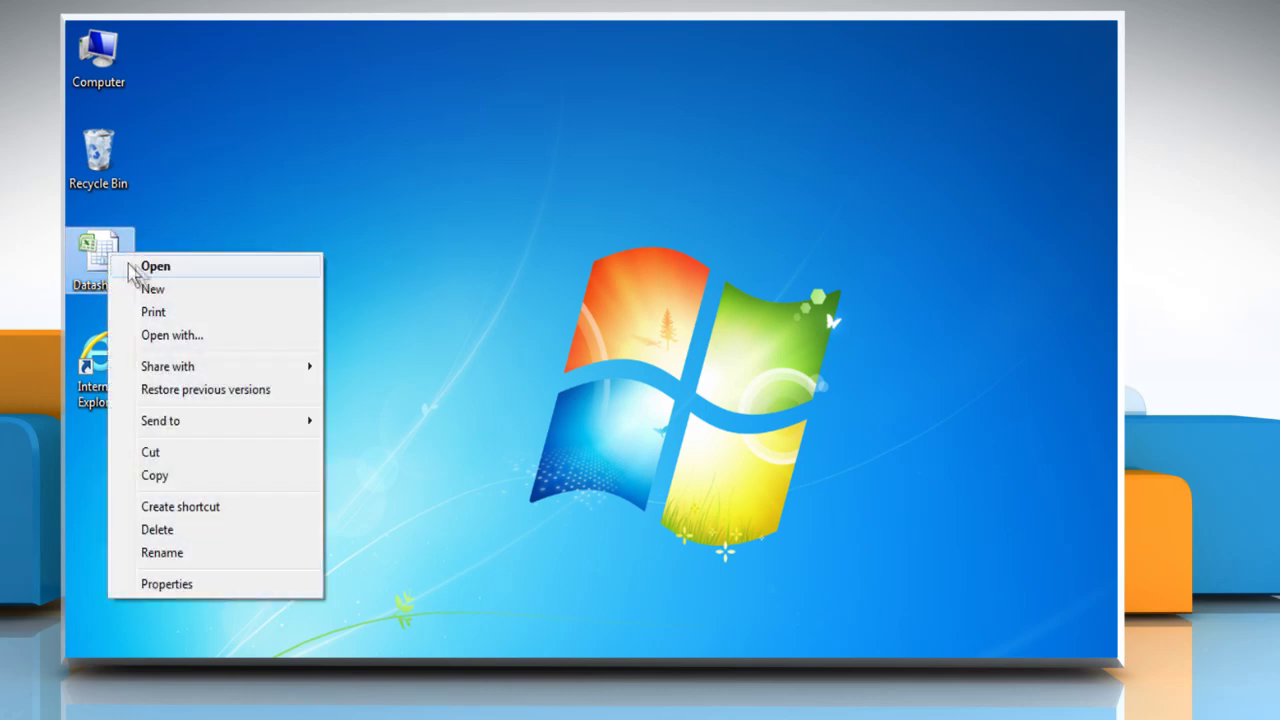
- Open the Datasheet workbook from the desktop in Excel
{"action": "left_click", "coordinate": [170, 270]}
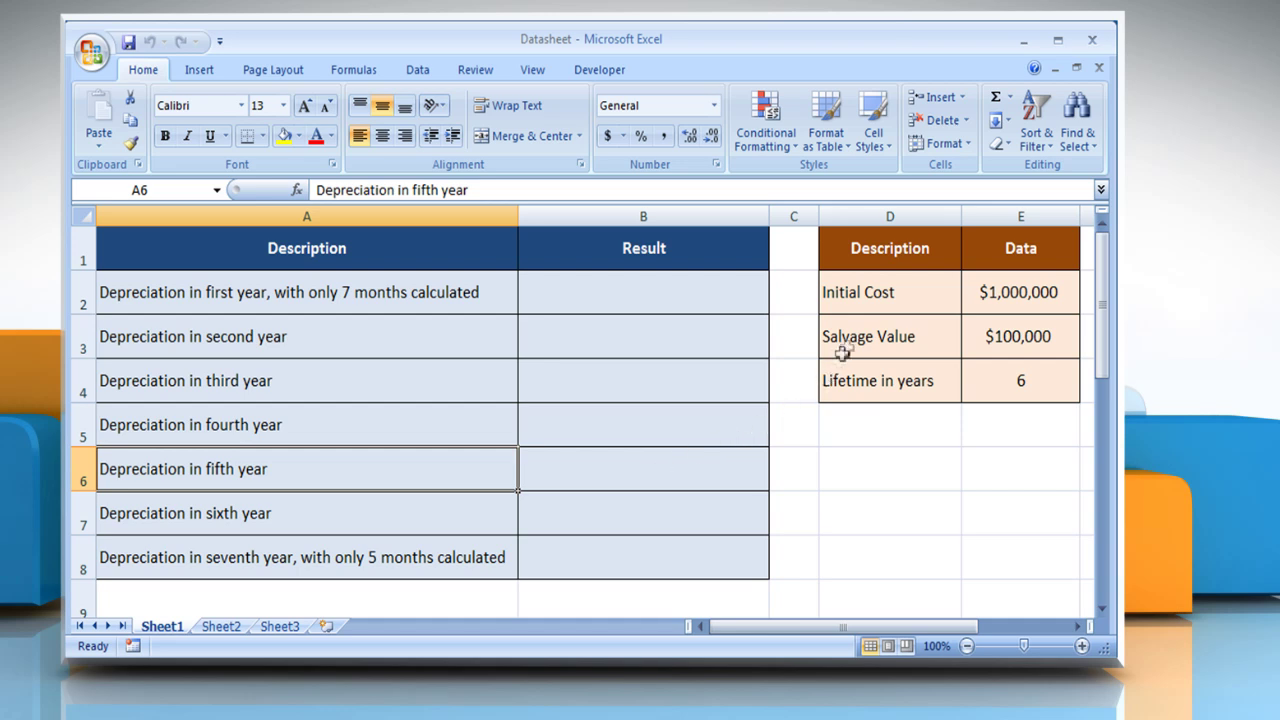
{"action": "left_click", "coordinate": [920, 302]}
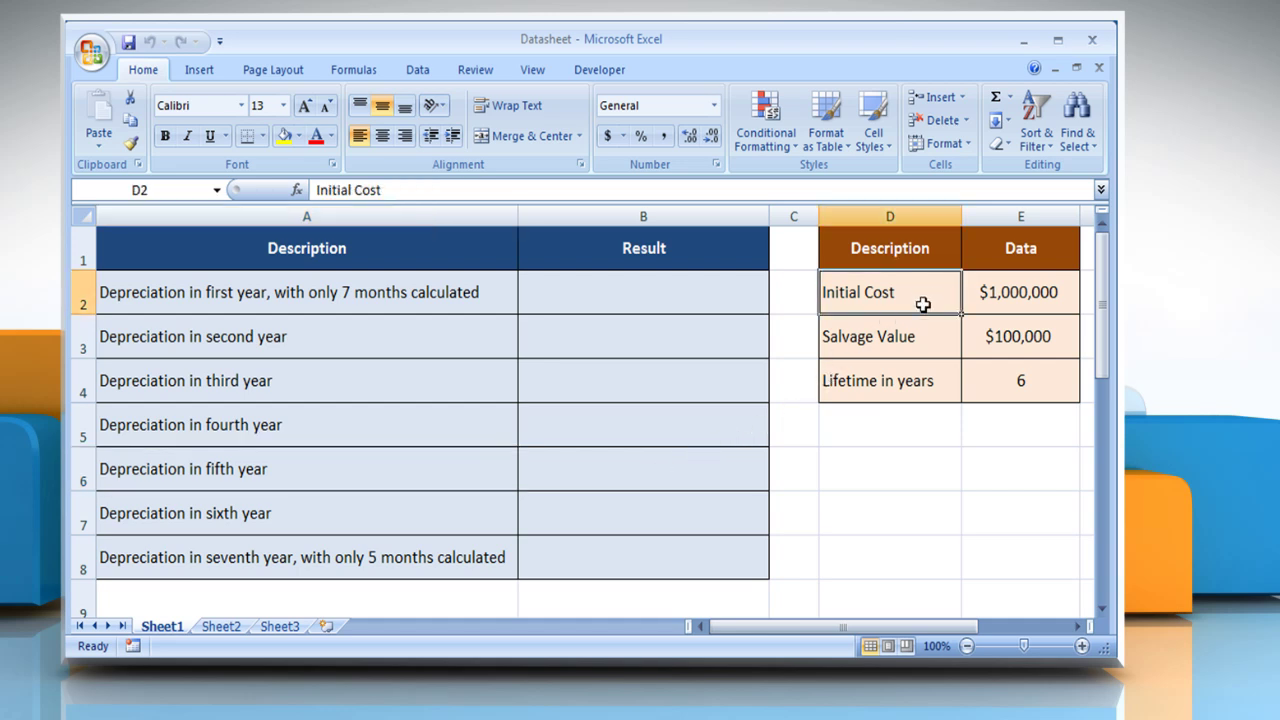
{"action": "left_click", "coordinate": [927, 335]}
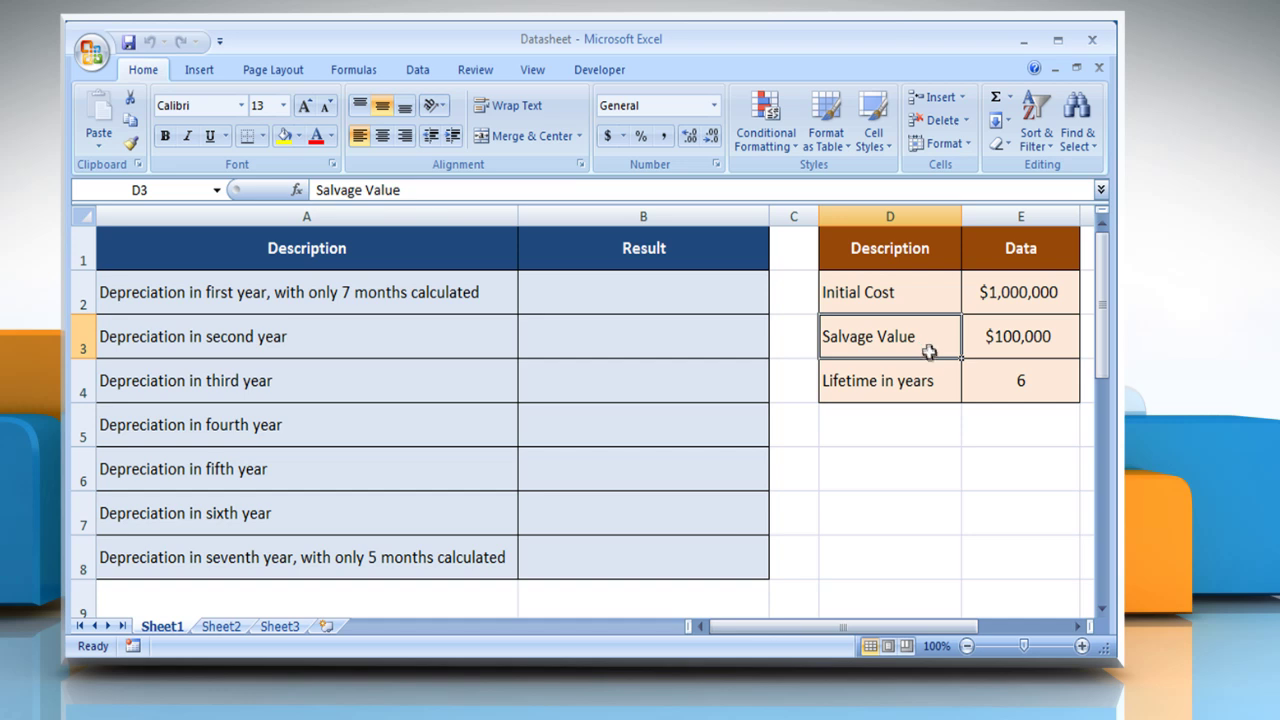
{"action": "left_click", "coordinate": [934, 380]}
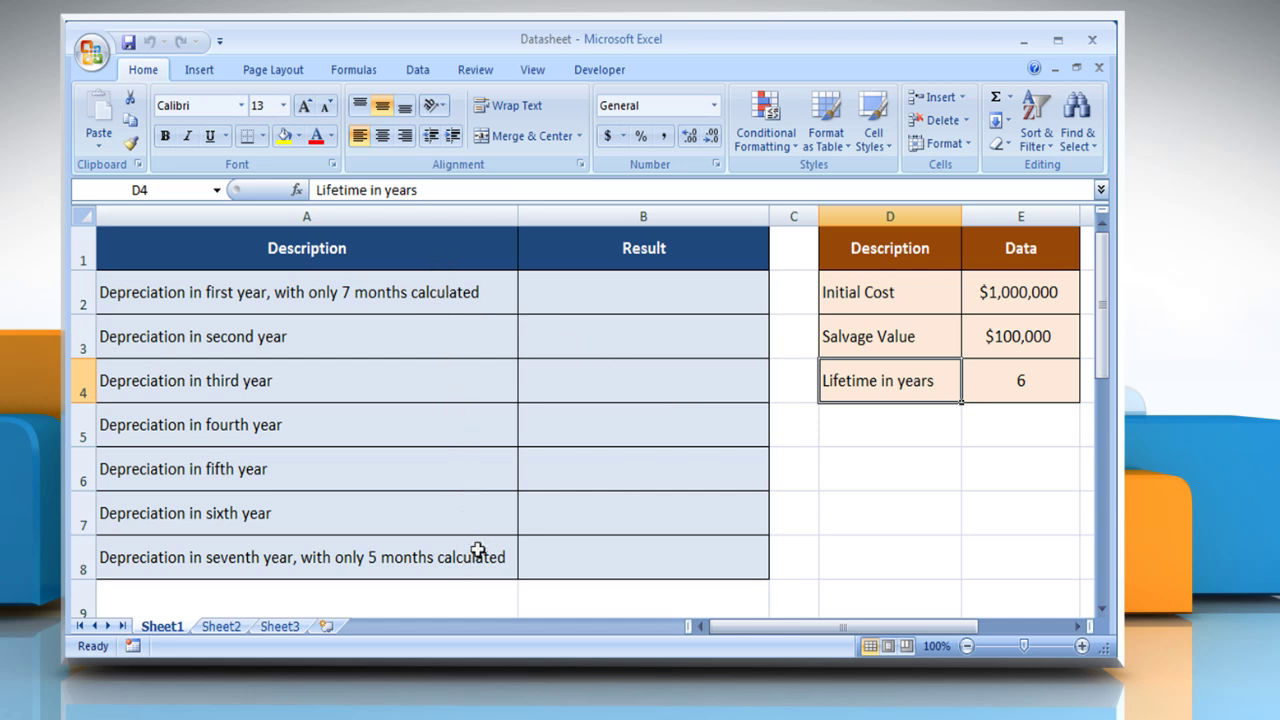
{"action": "left_click", "coordinate": [711, 298]}
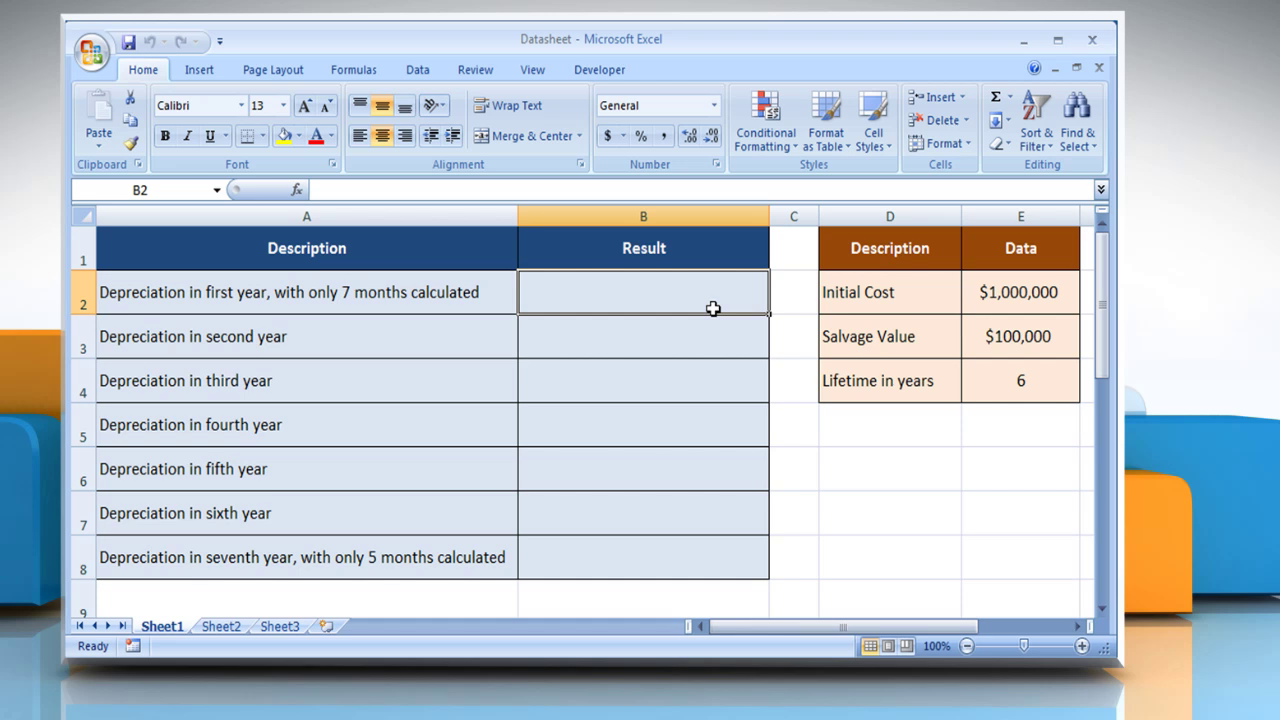
- Enter =DB(E2,E3,E4,1,7) in B2 to get $186,083.33 first-year depreciation
{"action": "type", "text": "=DB"}
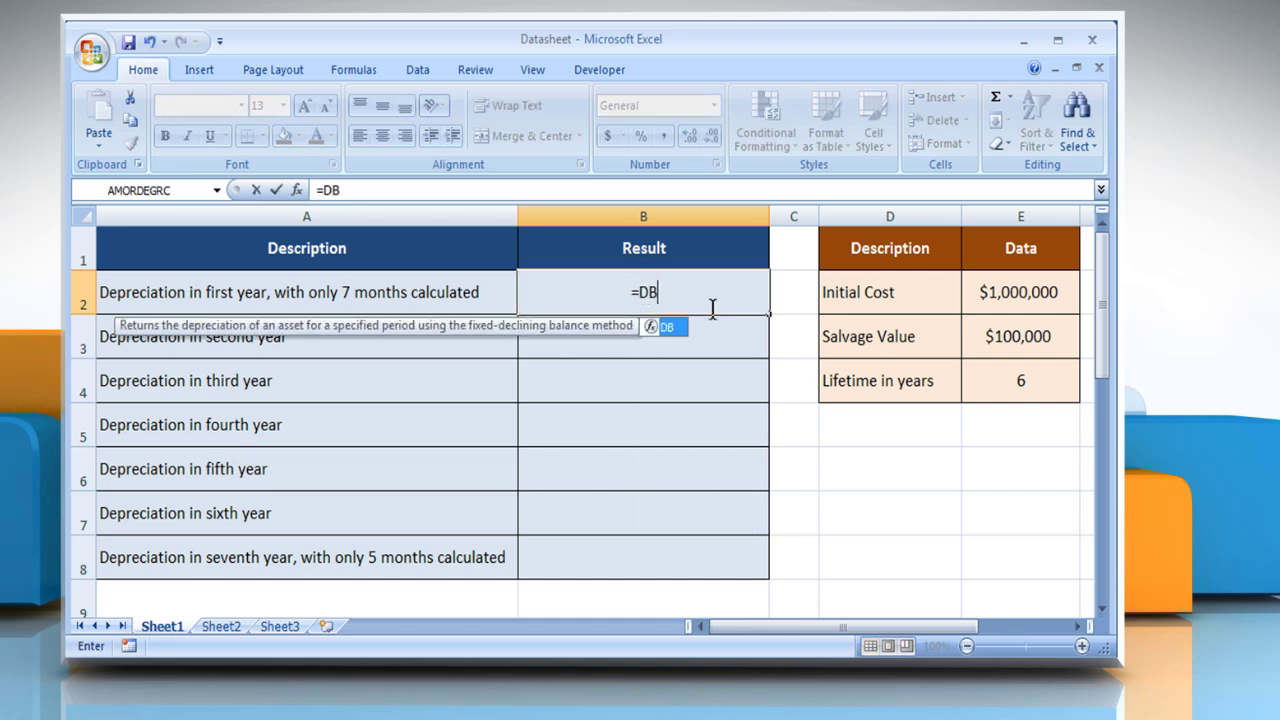
{"action": "type", "text": "("}
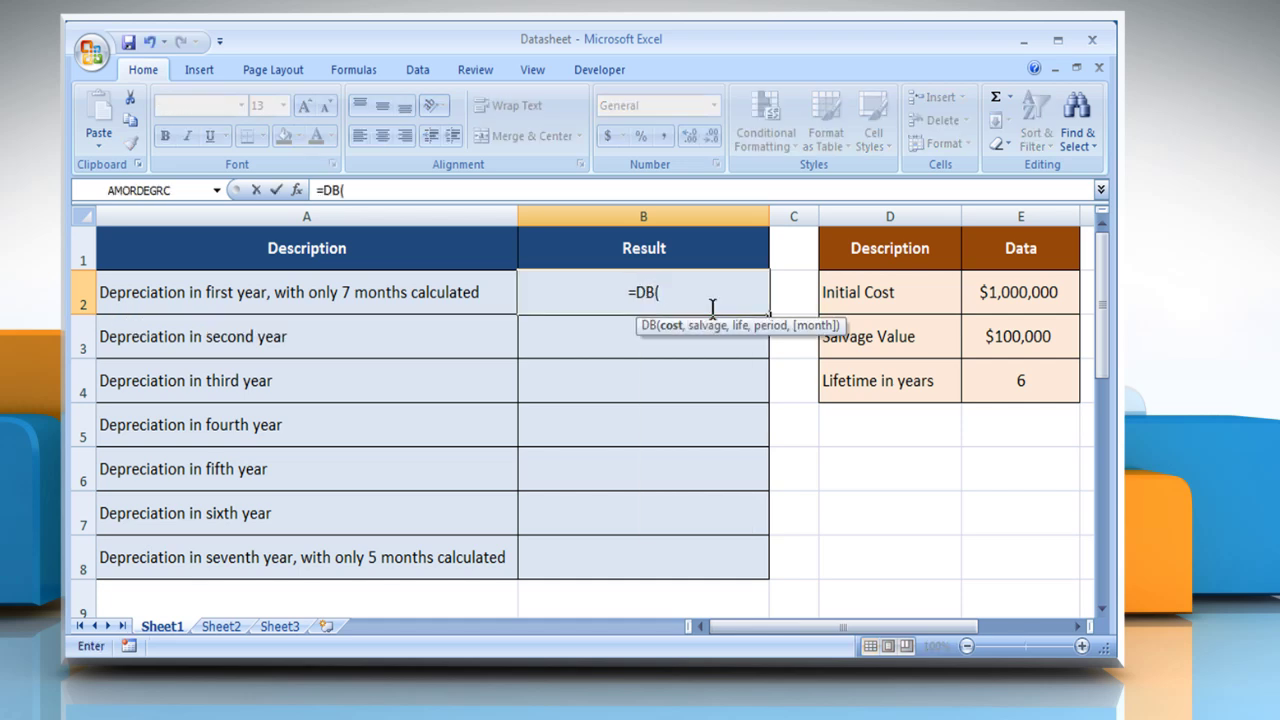
{"action": "left_click", "coordinate": [1005, 297]}
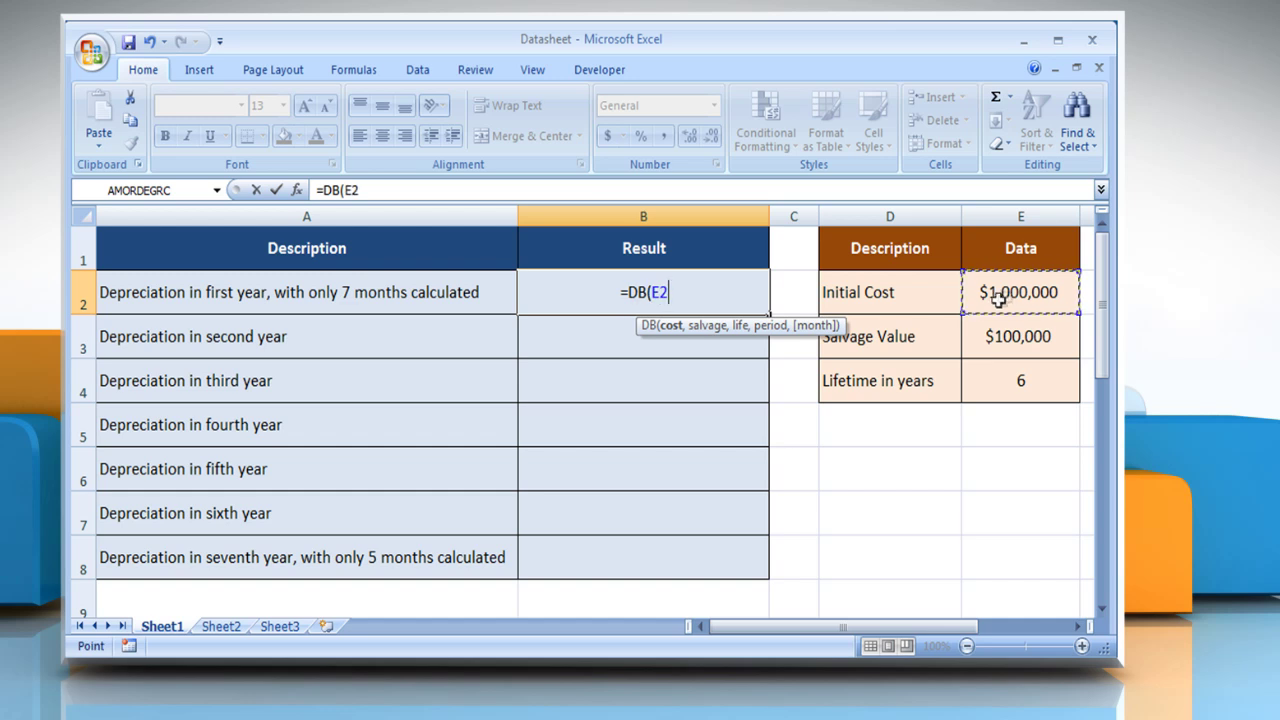
{"action": "type", "text": ","}
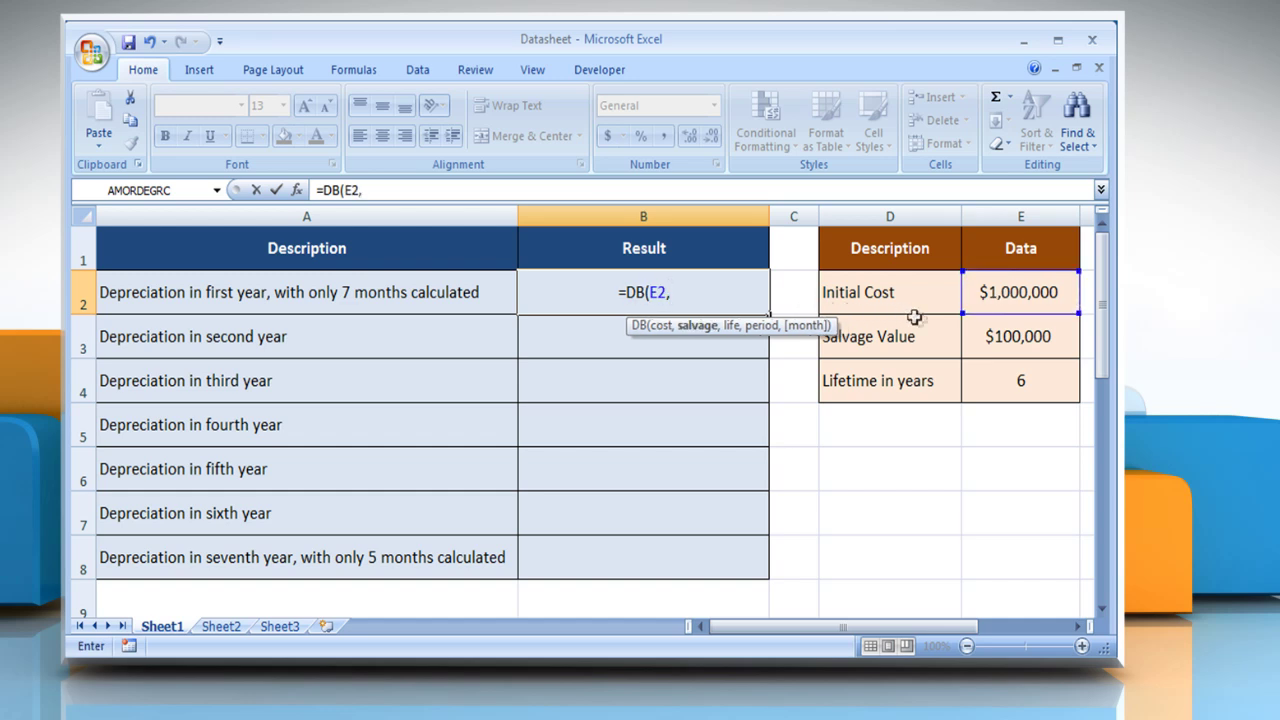
{"action": "left_click", "coordinate": [993, 335]}
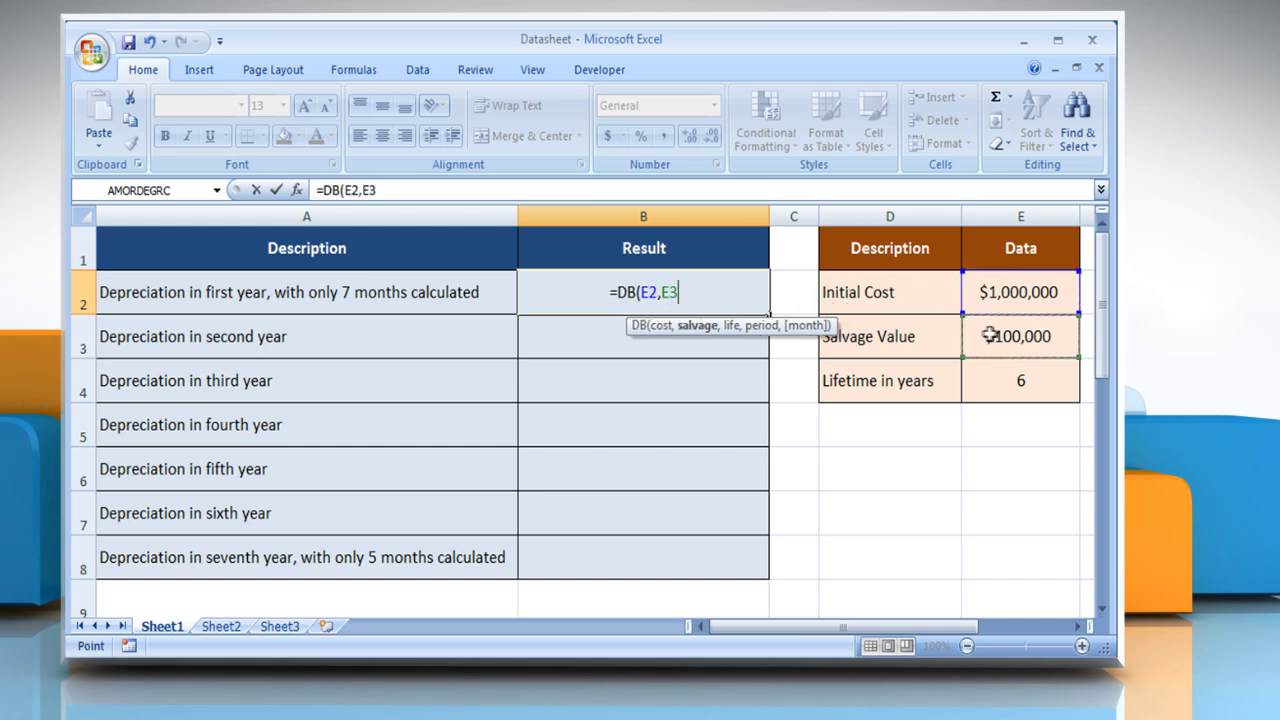
{"action": "type", "text": ","}
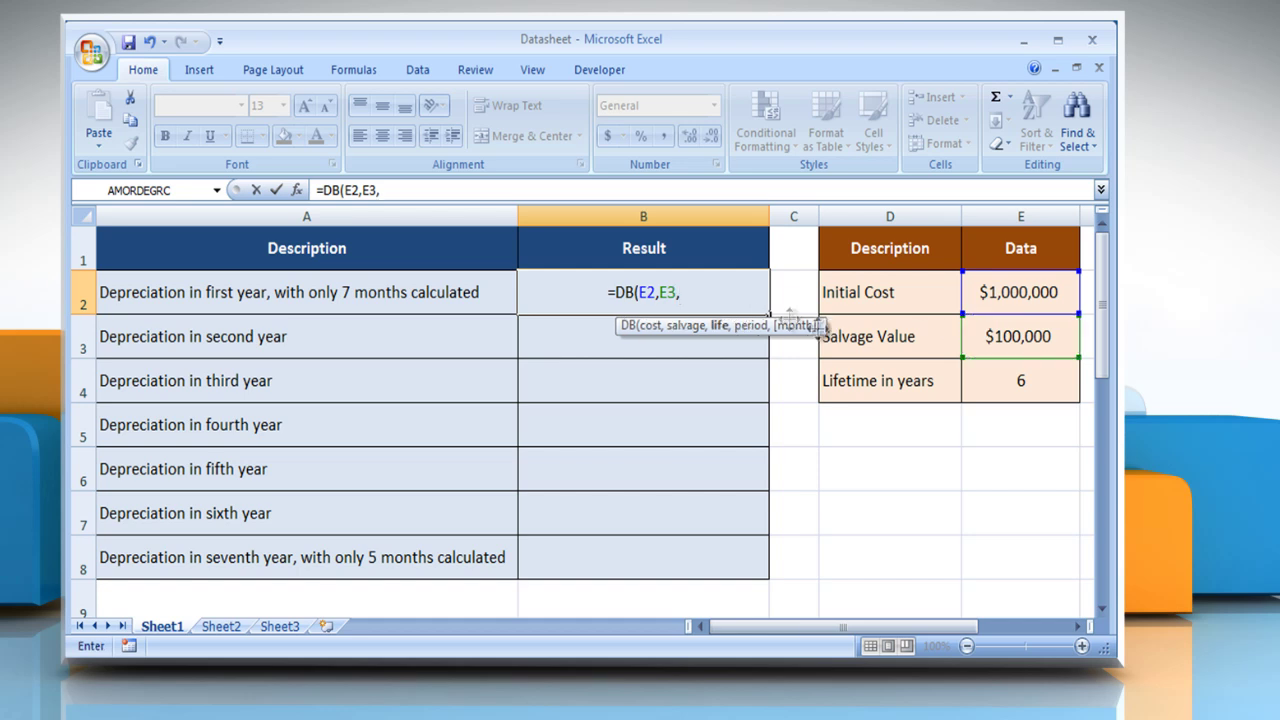
{"action": "left_click", "coordinate": [987, 382]}
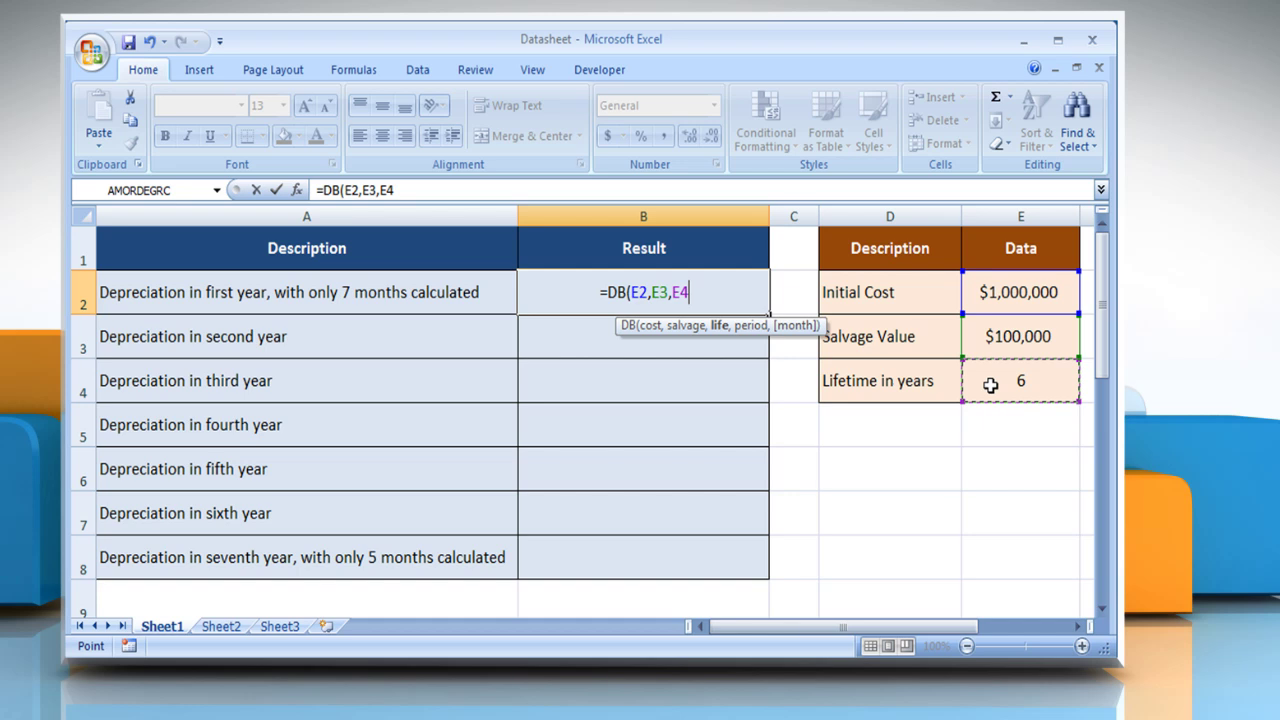
{"action": "type", "text": ","}
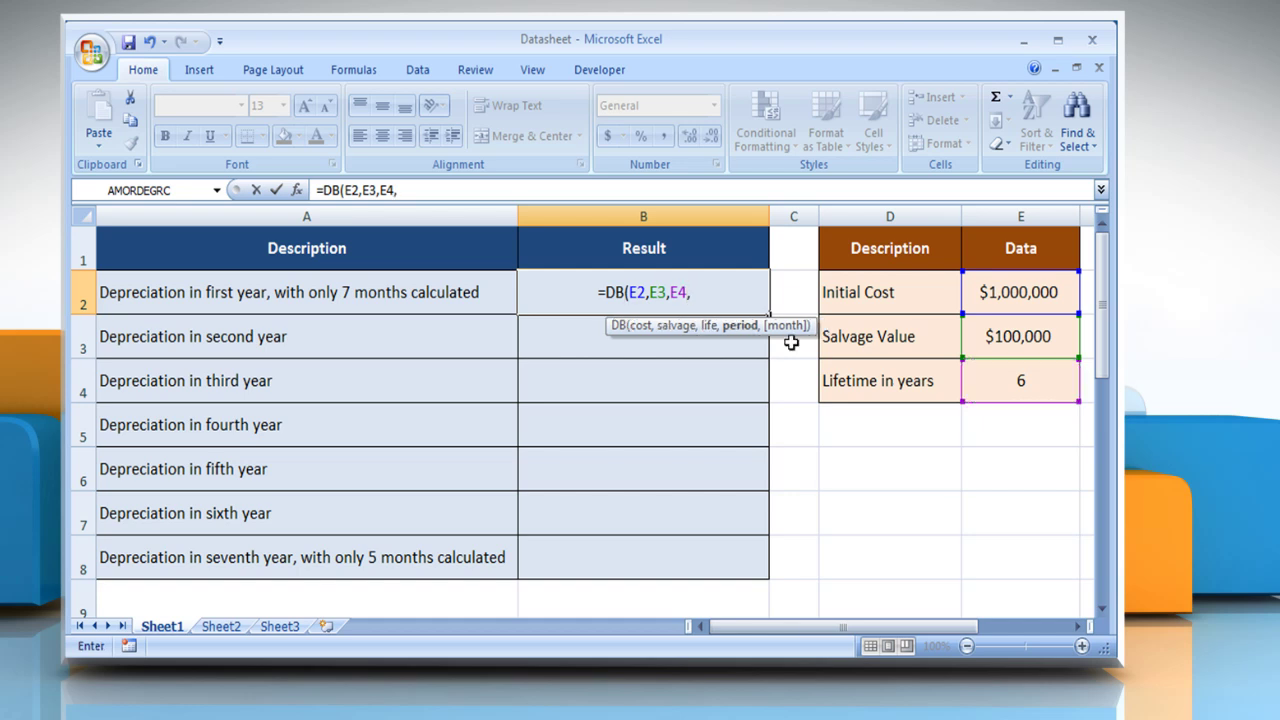
{"action": "type", "text": "1"}
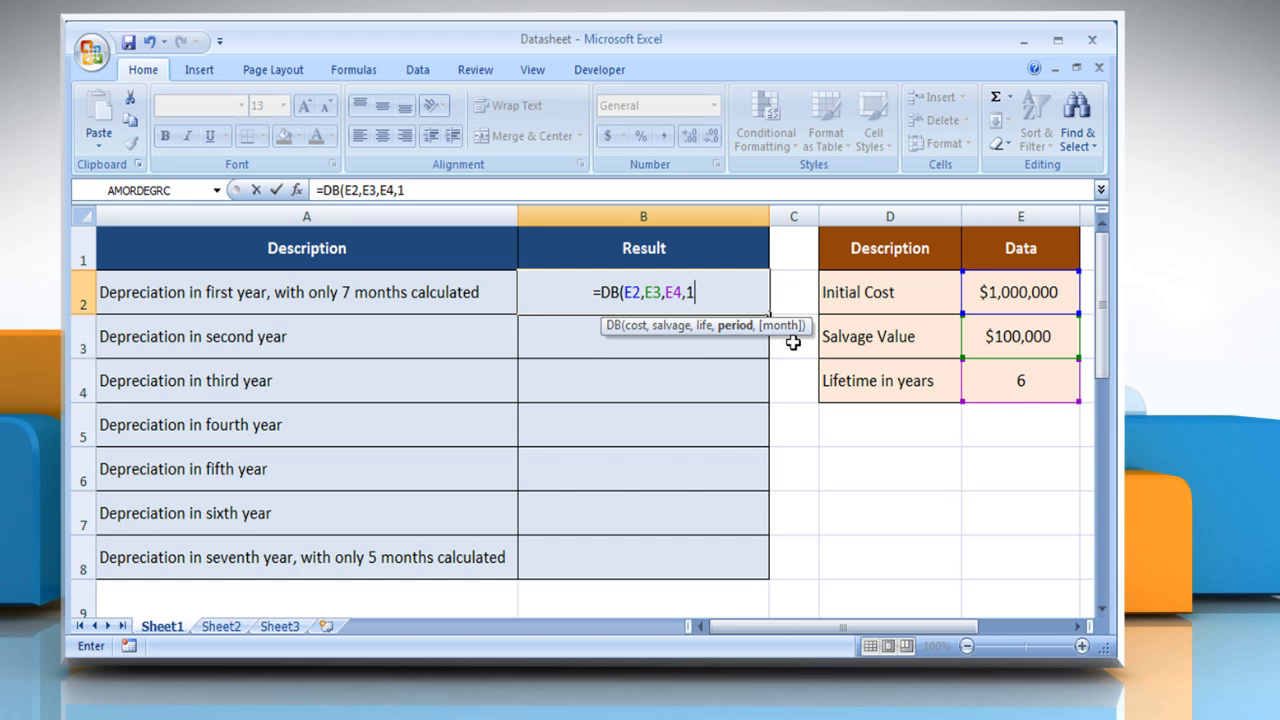
{"action": "type", "text": ",7"}
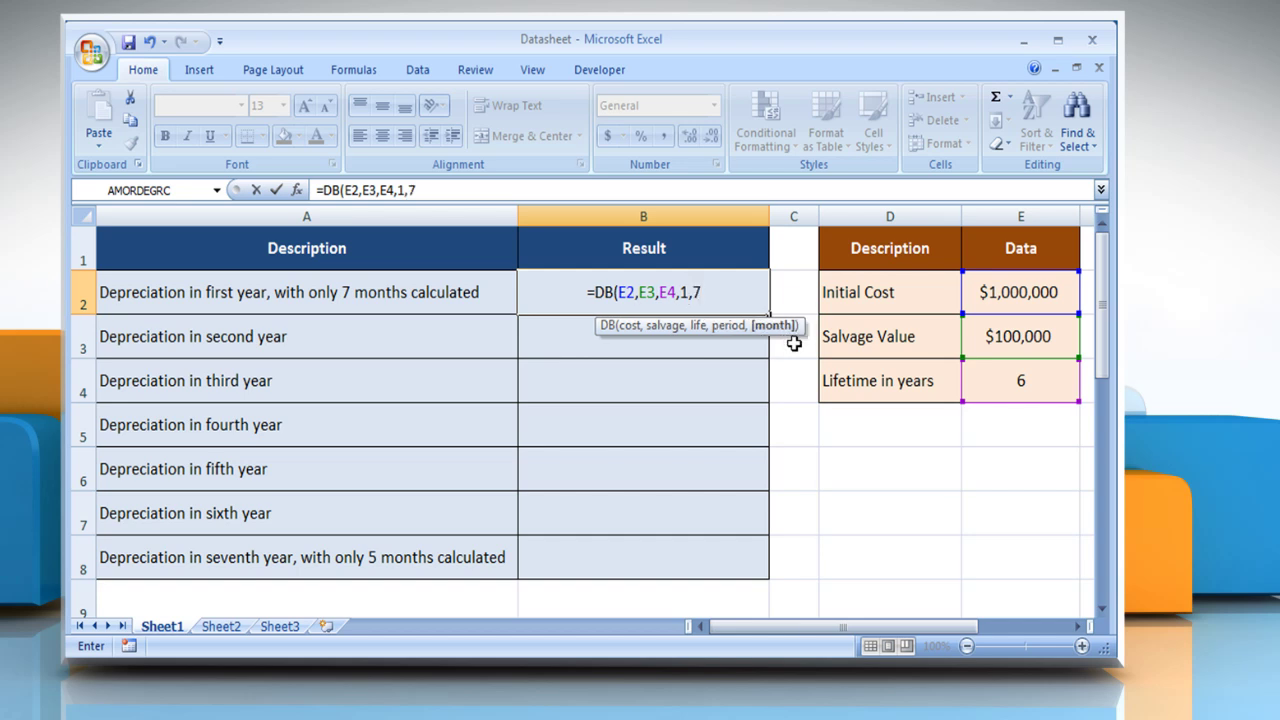
{"action": "type", "text": ")"}
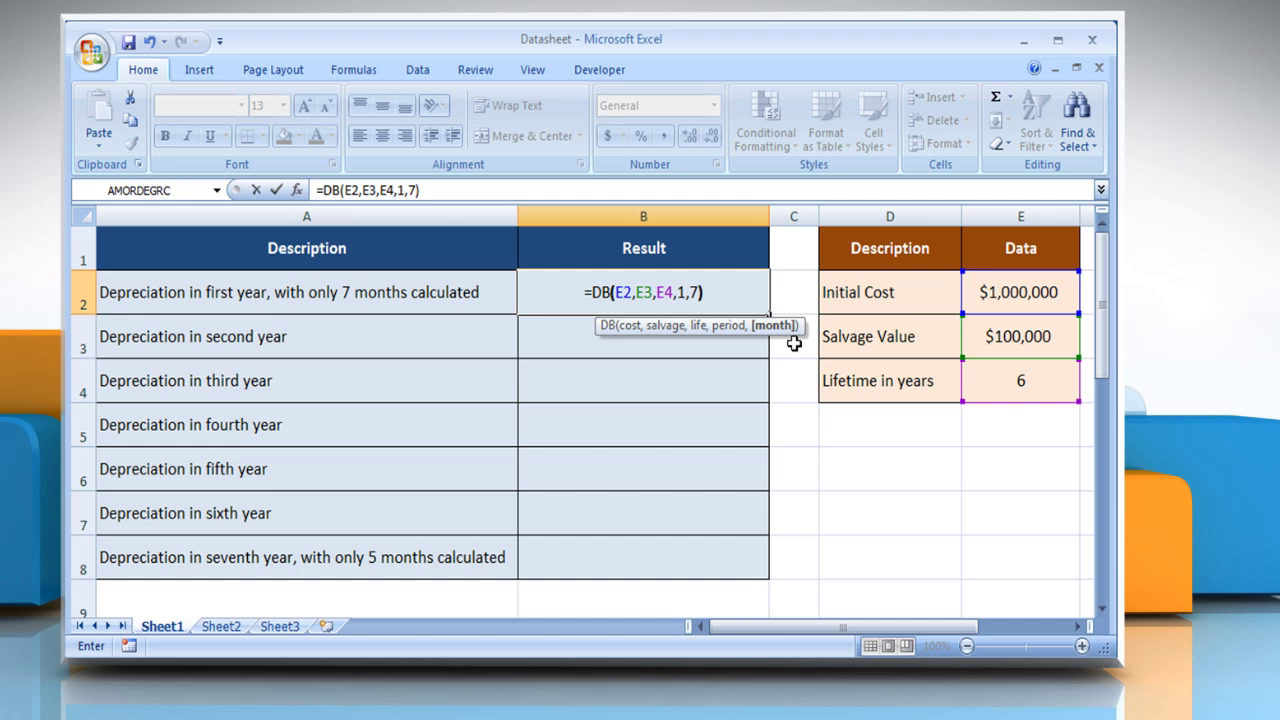
{"action": "key", "text": "Return"}
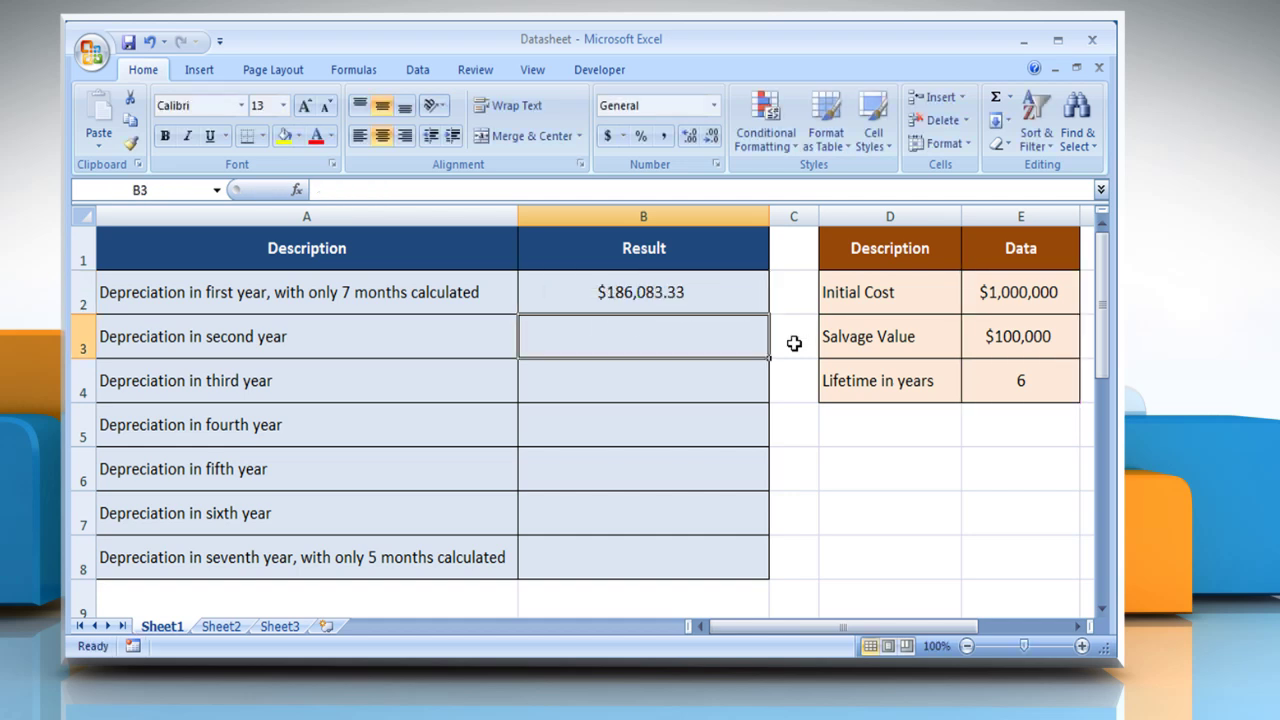
{"action": "left_click", "coordinate": [696, 292]}
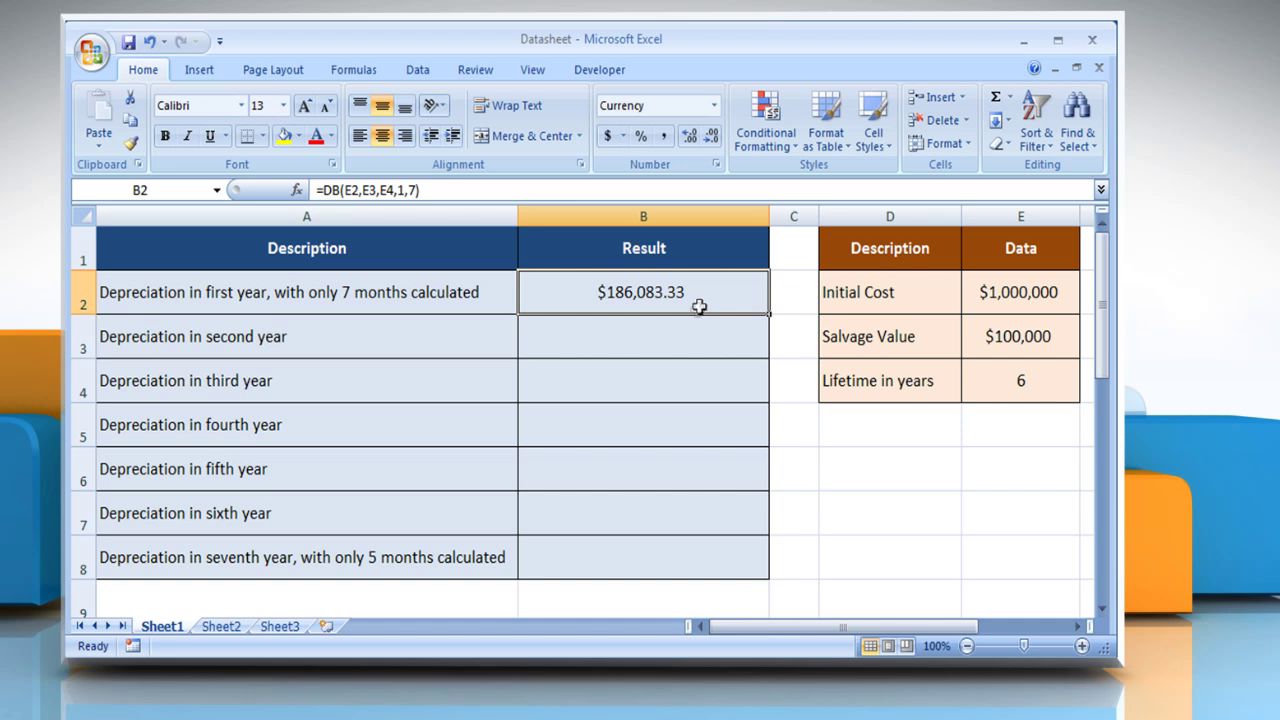
- Enter =DB(E2,E3,E4,2,7) in B3, returning $259,639.42 for year two
{"action": "left_click", "coordinate": [593, 343]}
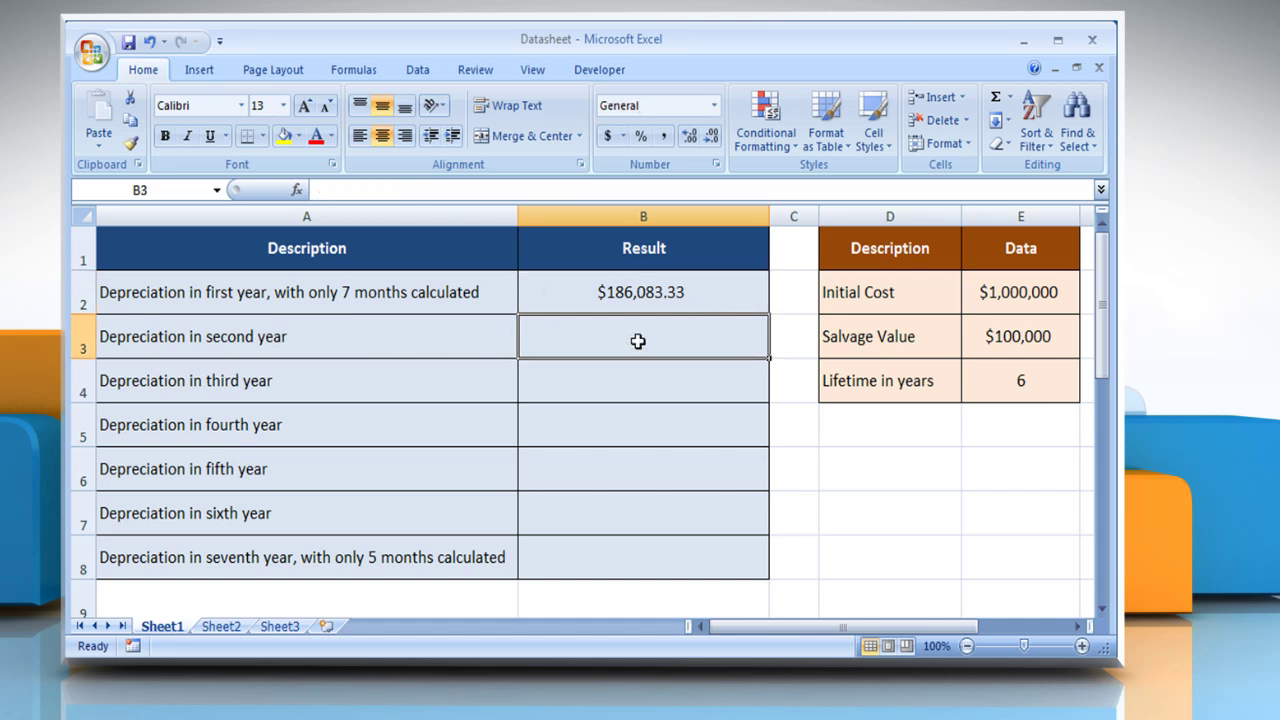
{"action": "type", "text": "="}
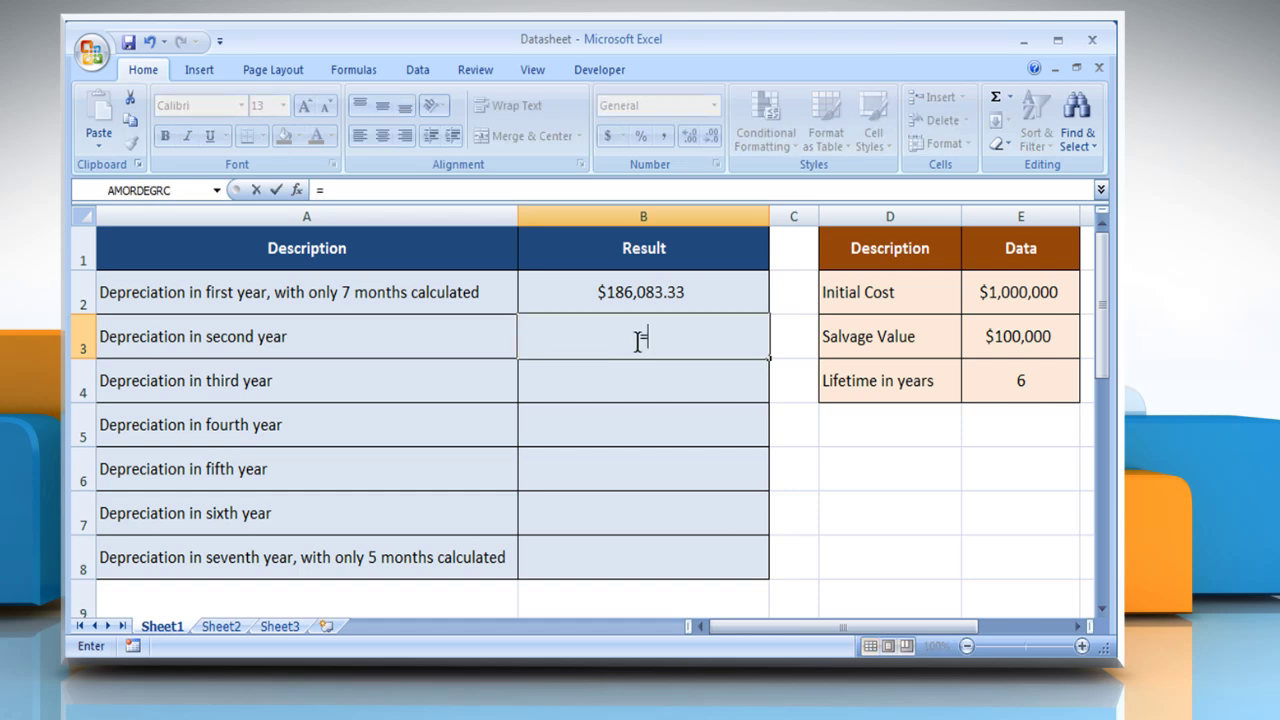
{"action": "type", "text": "DB"}
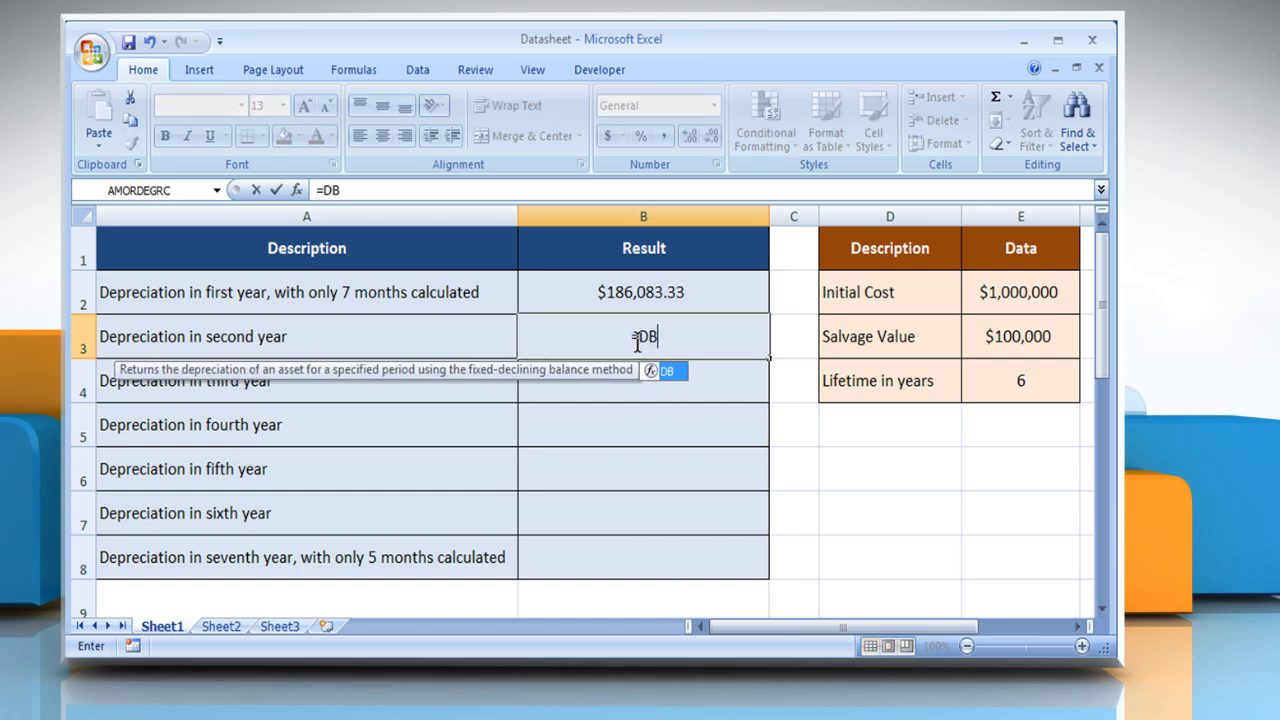
{"action": "type", "text": "("}
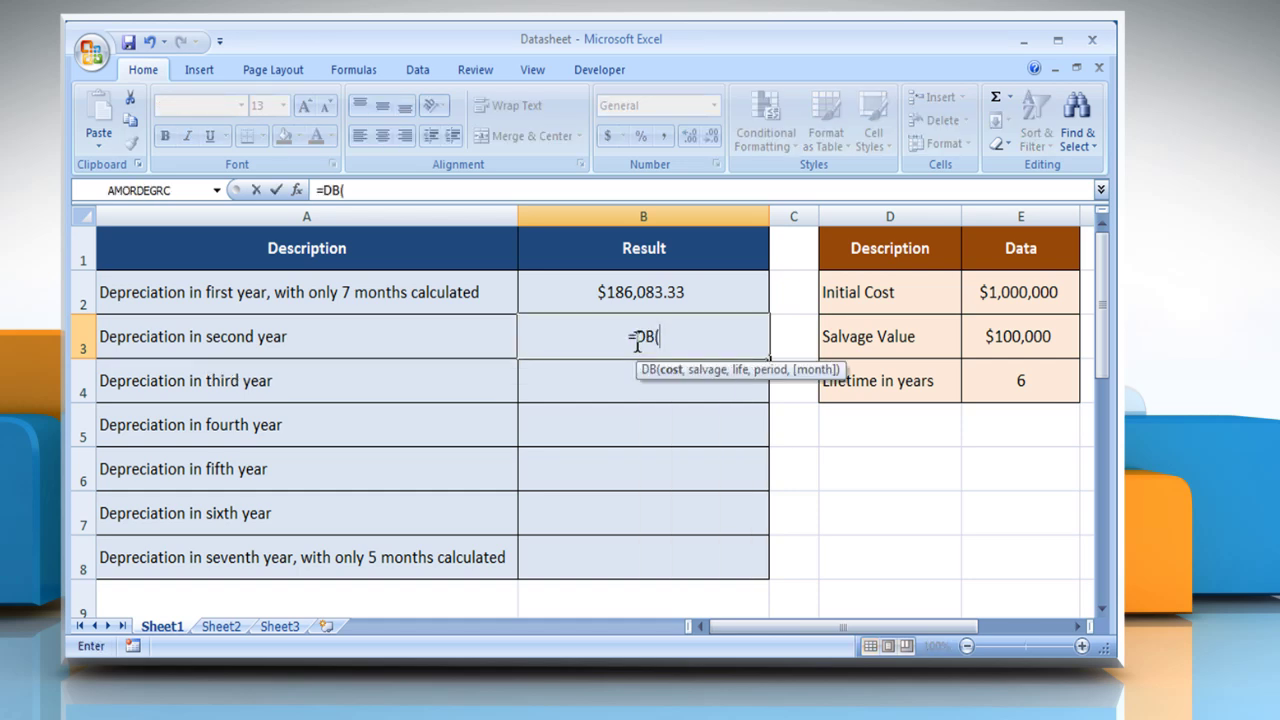
{"action": "left_click", "coordinate": [1018, 304]}
{"action": "type", "text": ","}
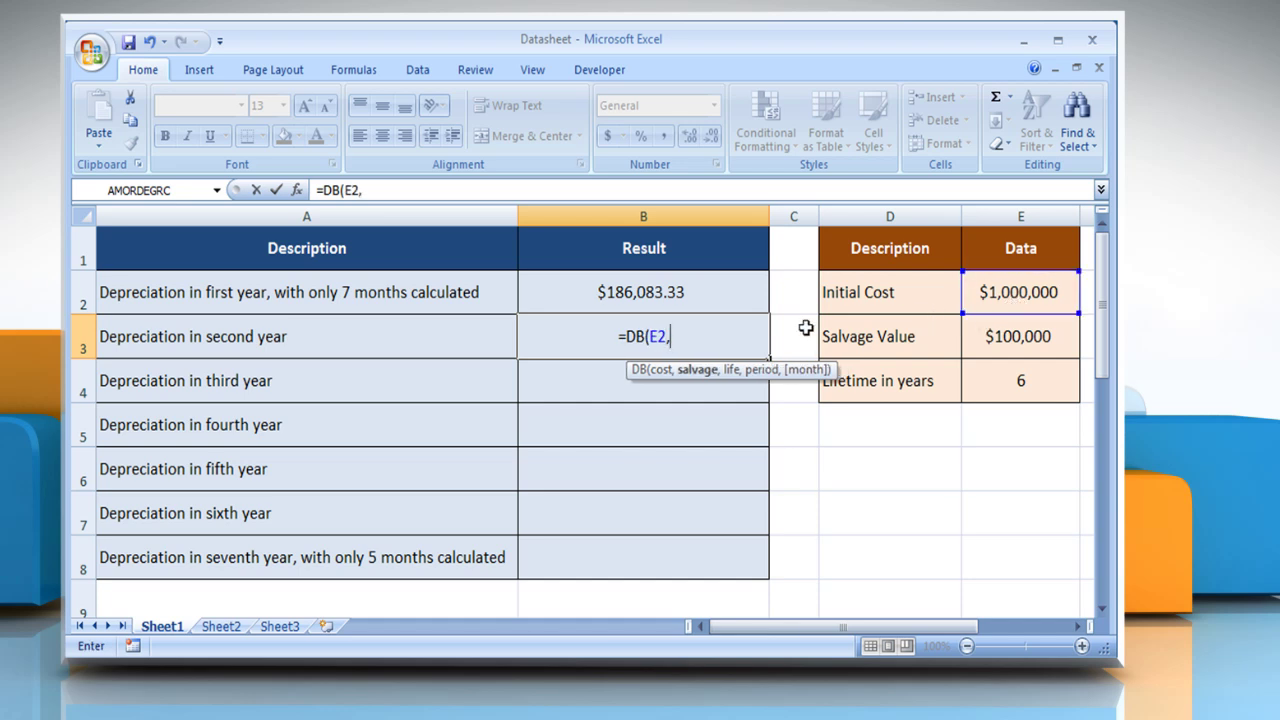
{"action": "left_click", "coordinate": [996, 345]}
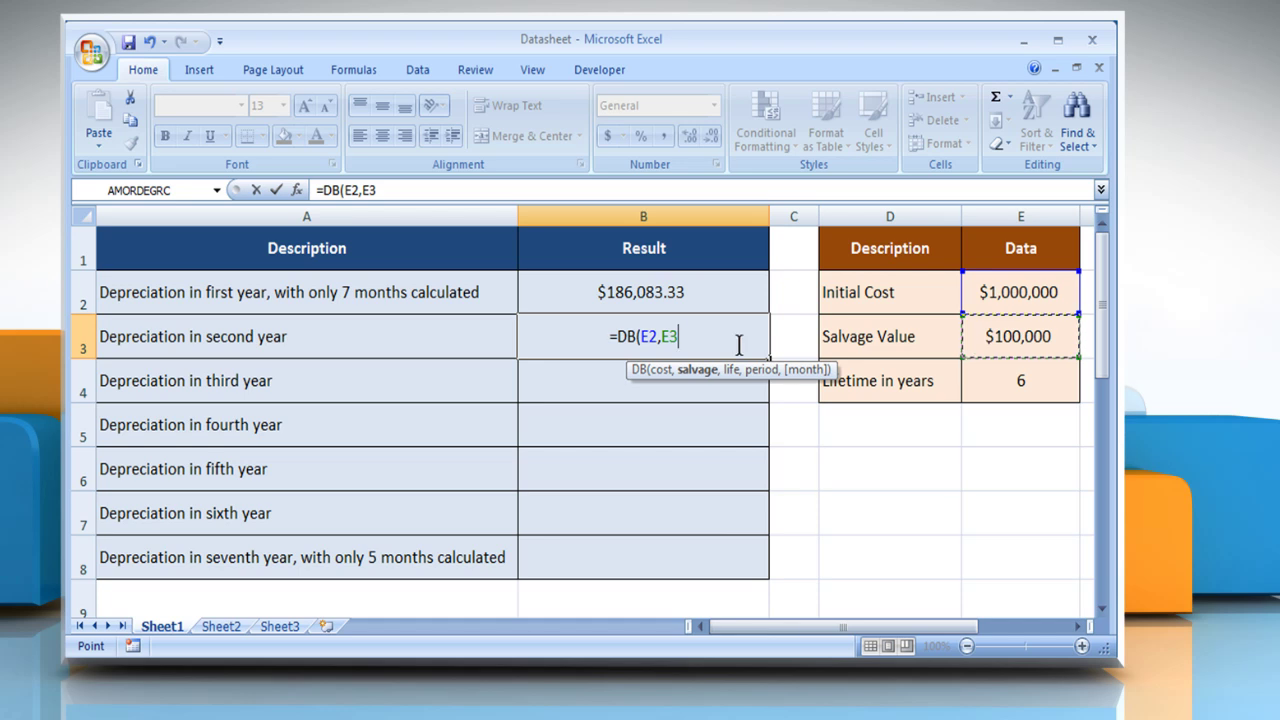
{"action": "type", "text": ","}
{"action": "left_click", "coordinate": [1034, 388]}
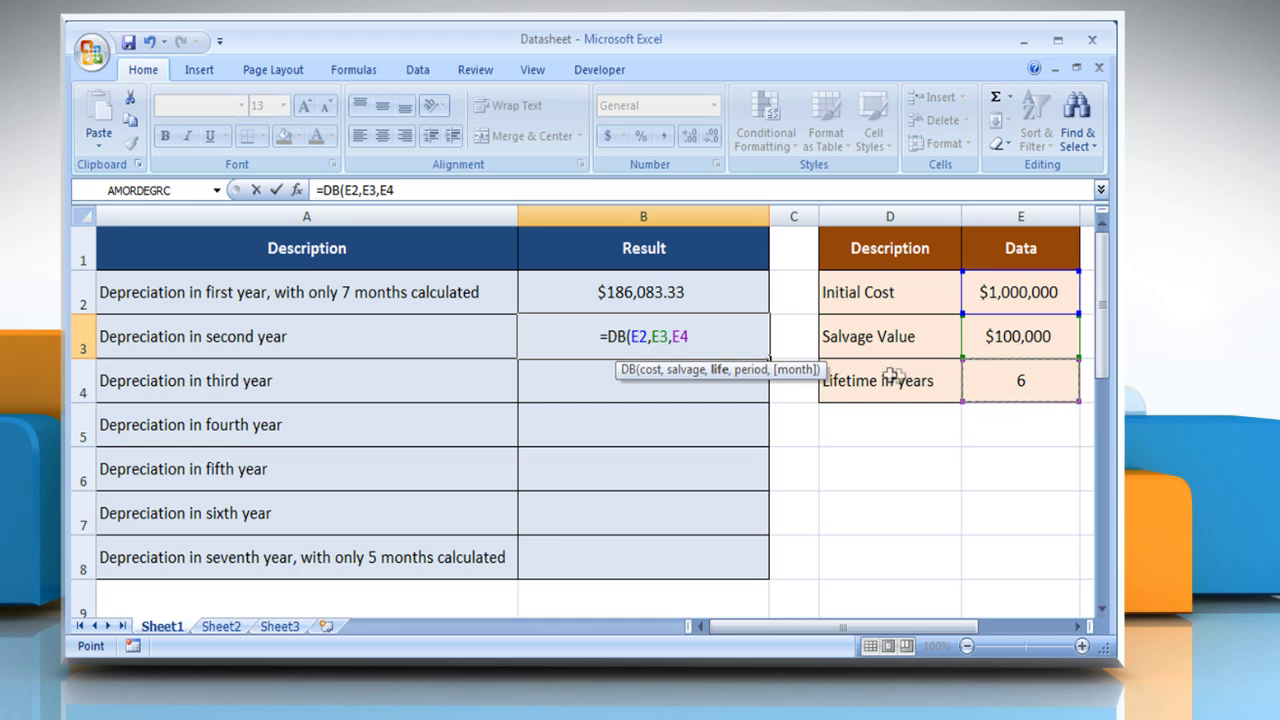
{"action": "type", "text": ",2"}
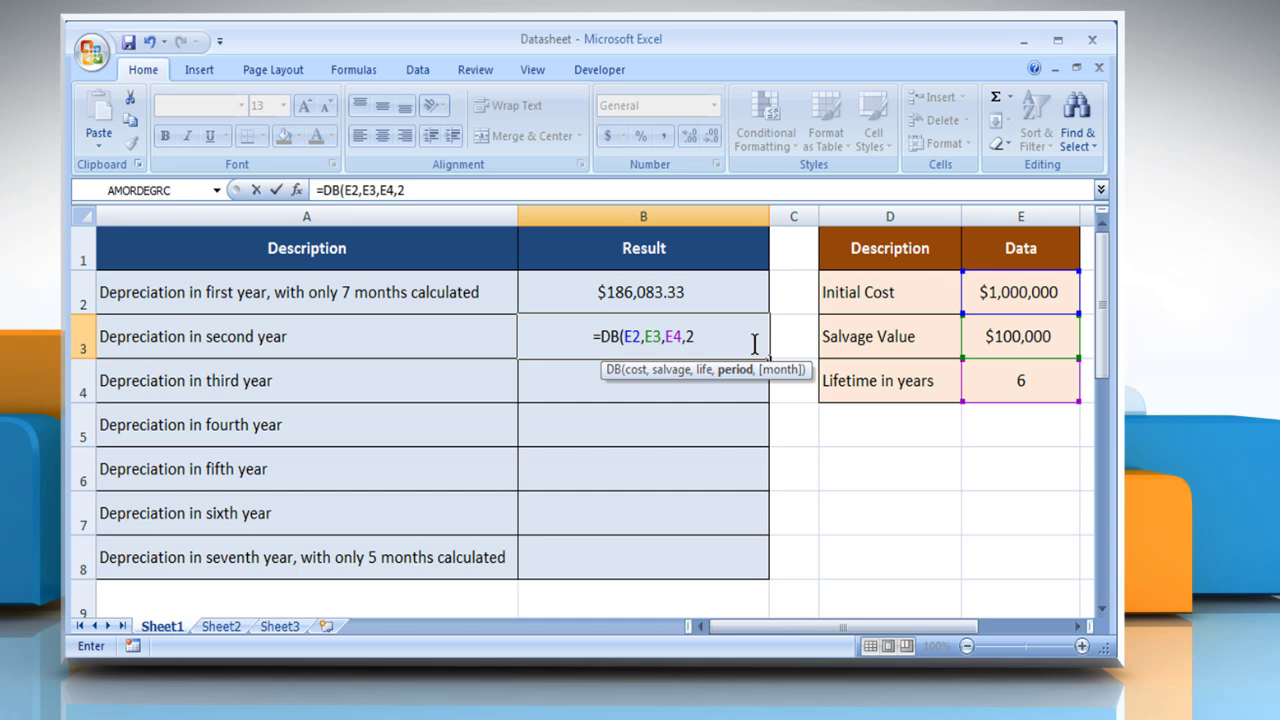
{"action": "type", "text": ","}
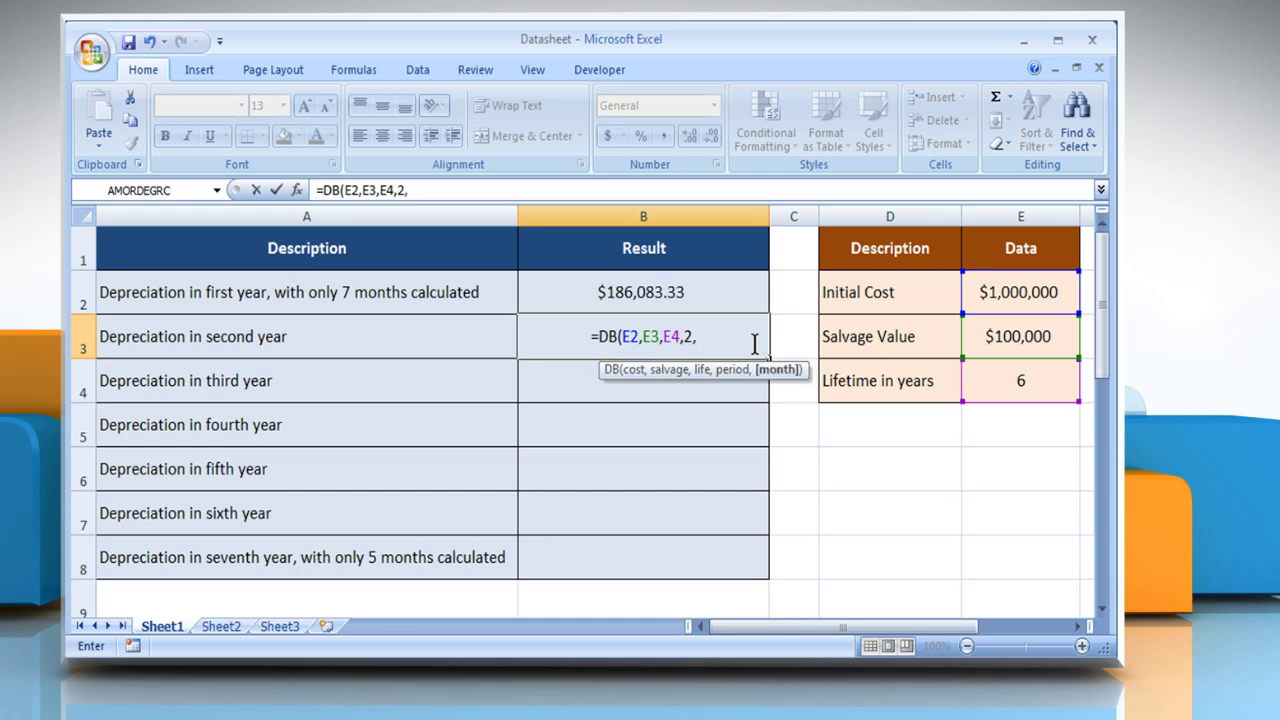
{"action": "type", "text": "7"}
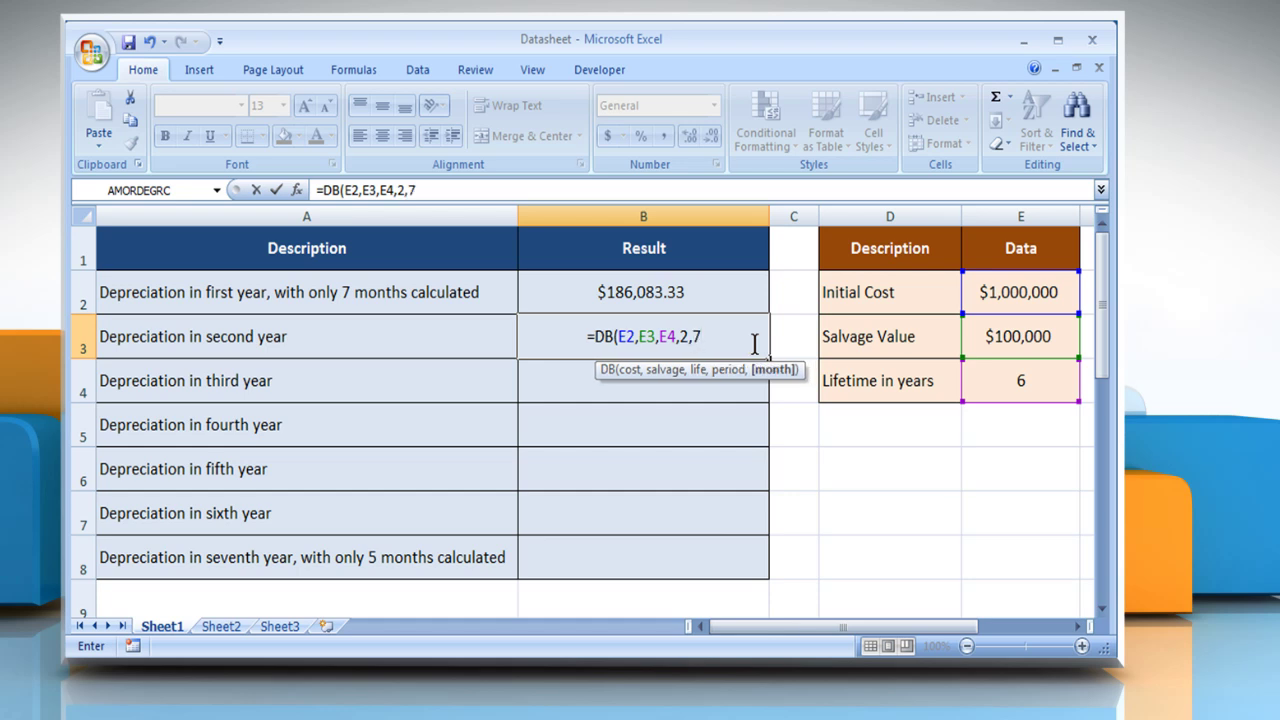
{"action": "type", "text": ")"}
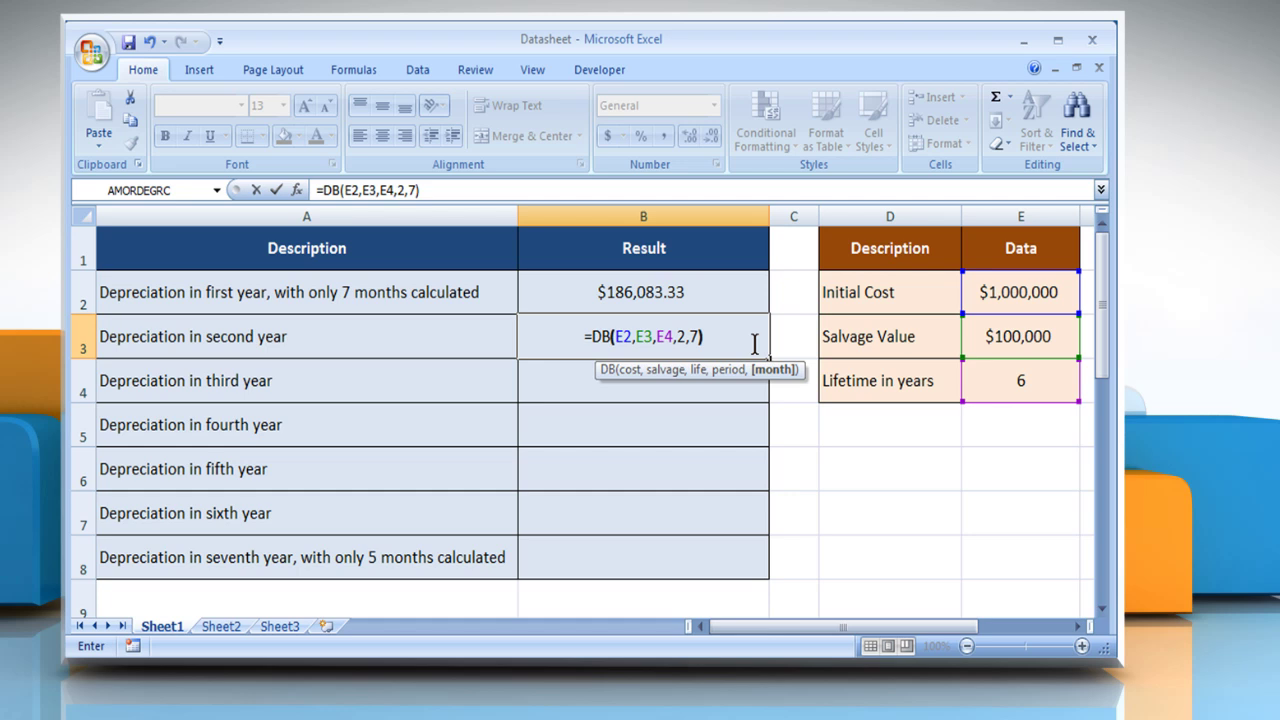
{"action": "key", "text": "Return"}
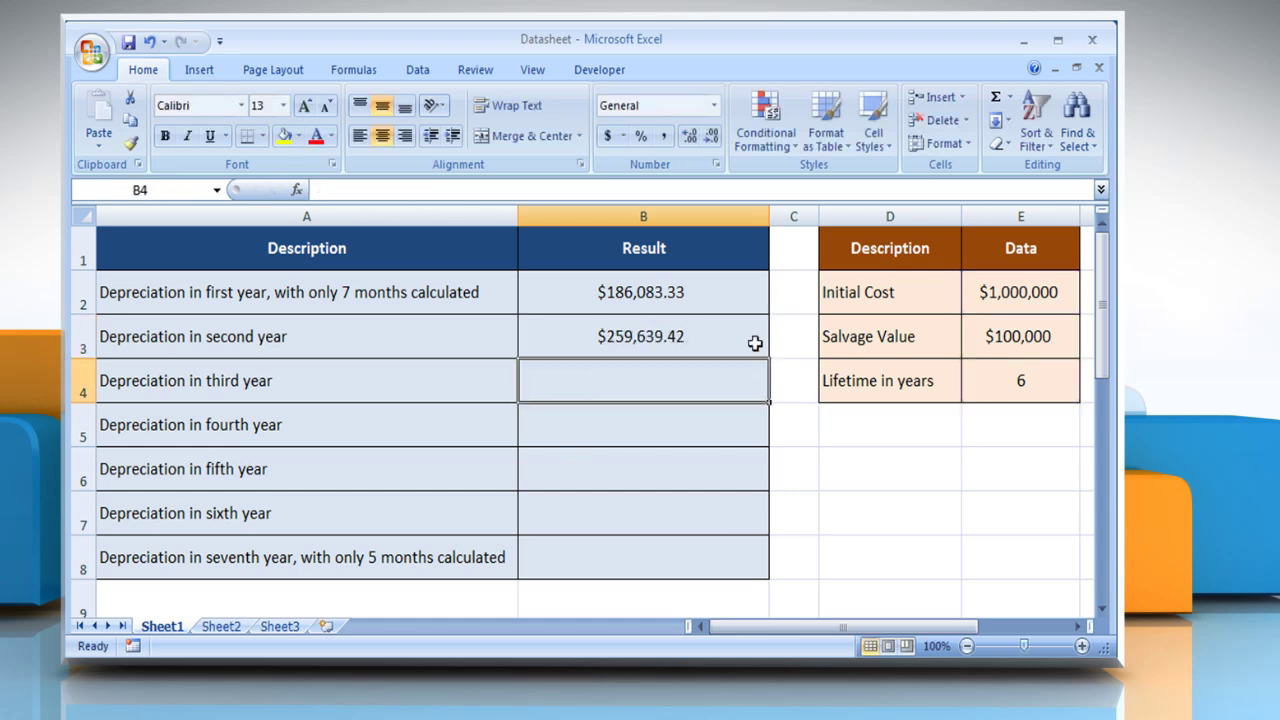
- Enter =DB(E2,E3,E4,3,7) in B4, returning $176,814.44 for year three
{"action": "left_click", "coordinate": [410, 380]}
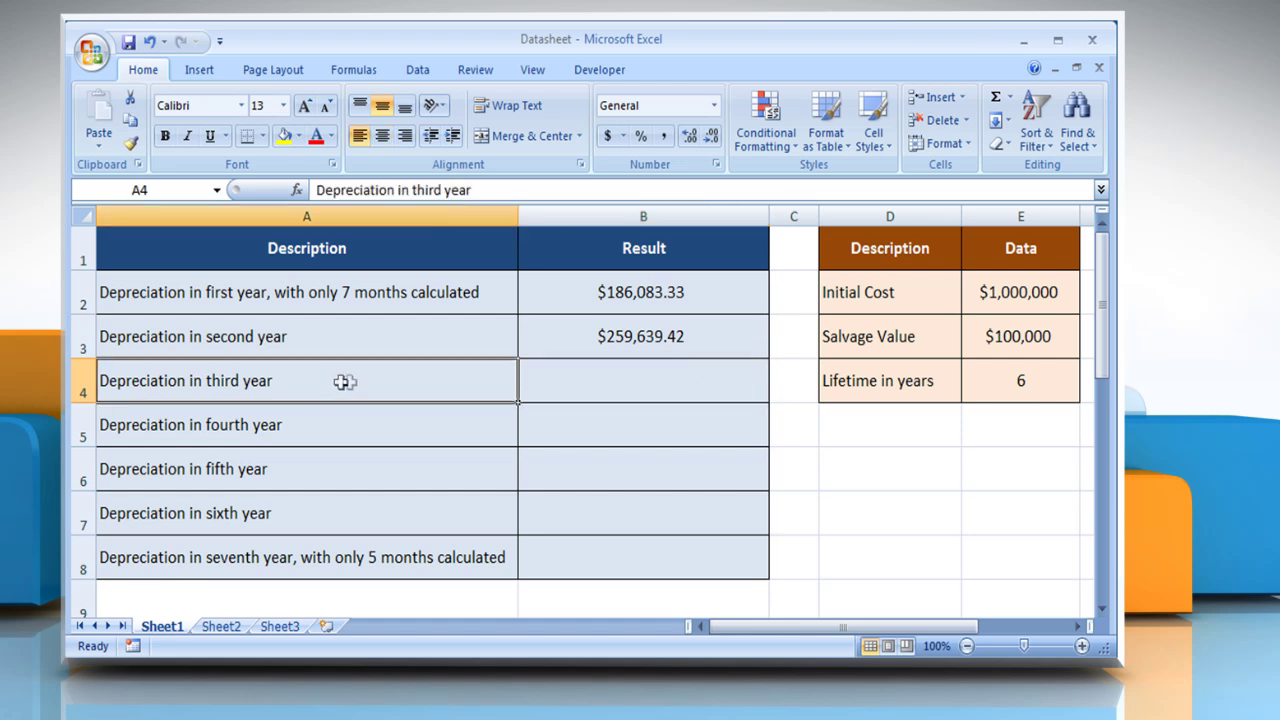
{"action": "left_click", "coordinate": [655, 384]}
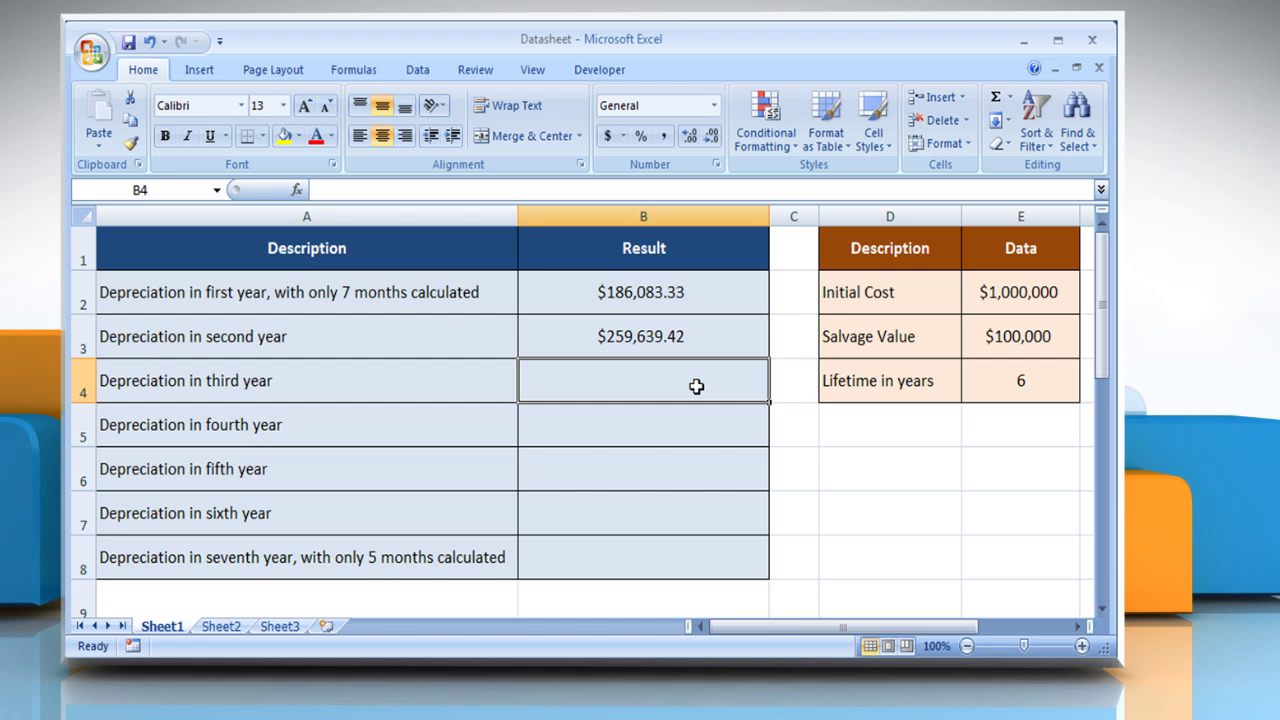
{"action": "type", "text": "="}
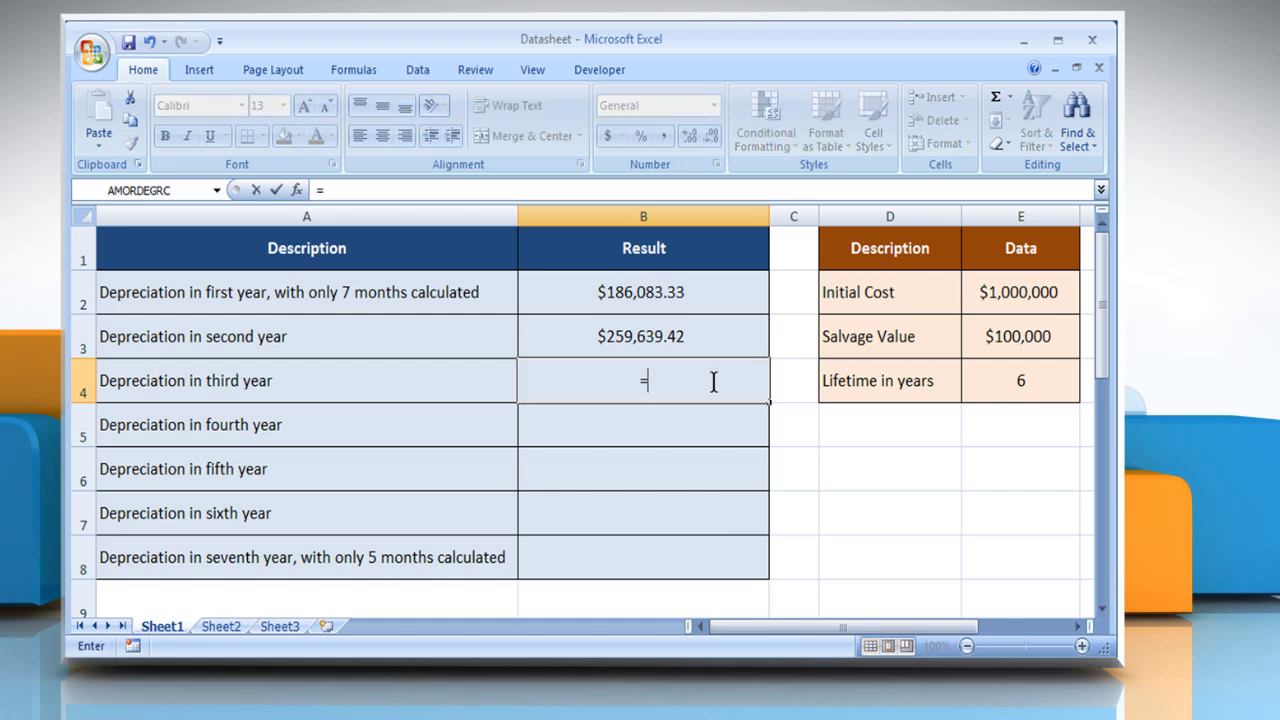
{"action": "type", "text": "DB("}
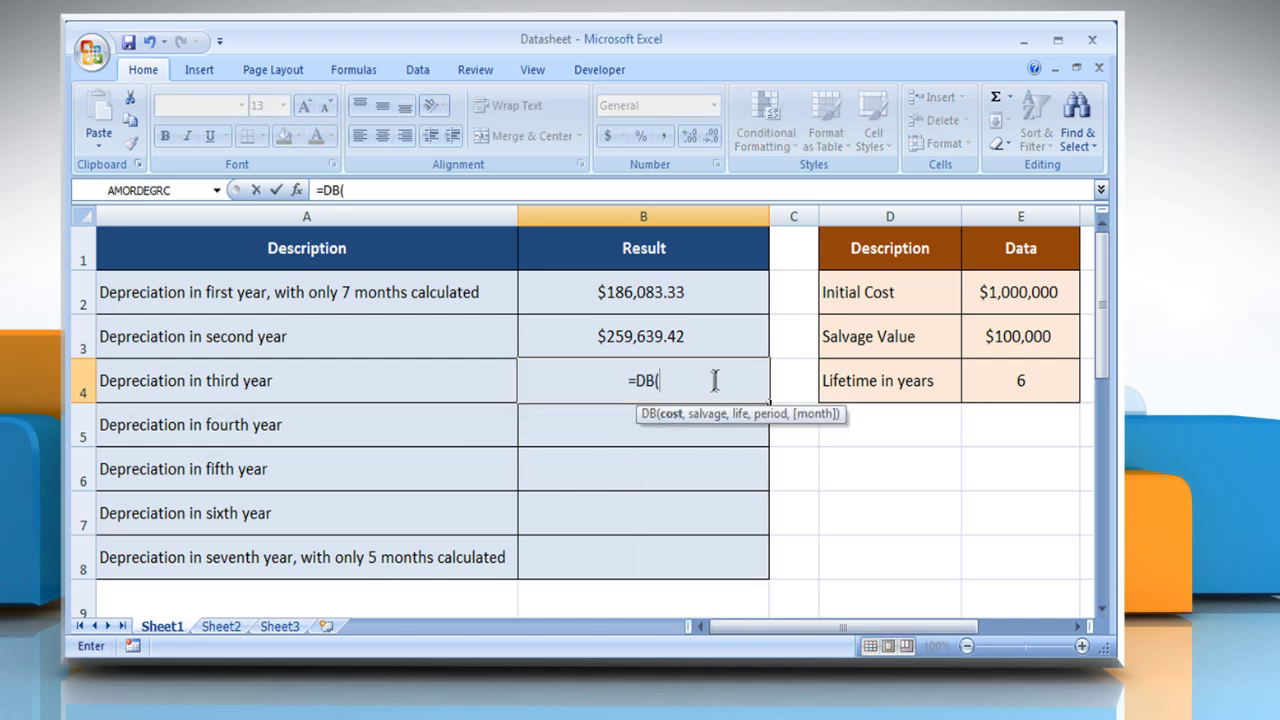
{"action": "left_click", "coordinate": [1021, 296]}
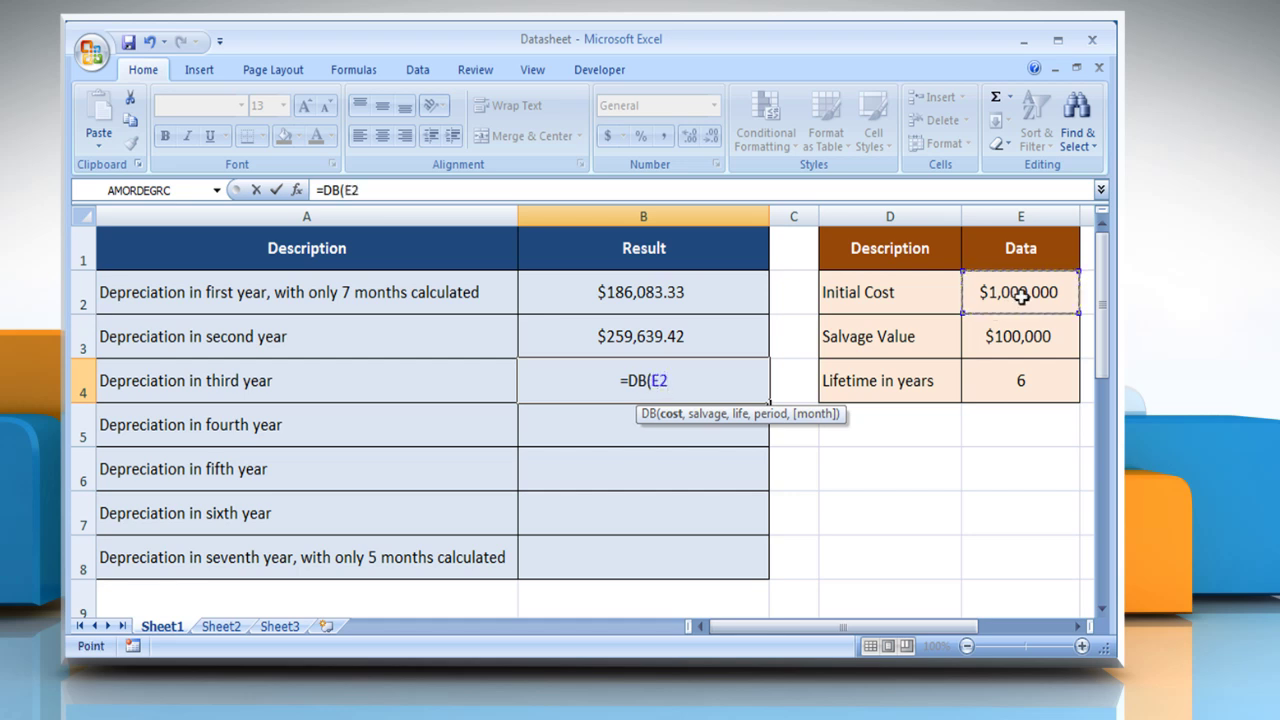
{"action": "type", "text": ","}
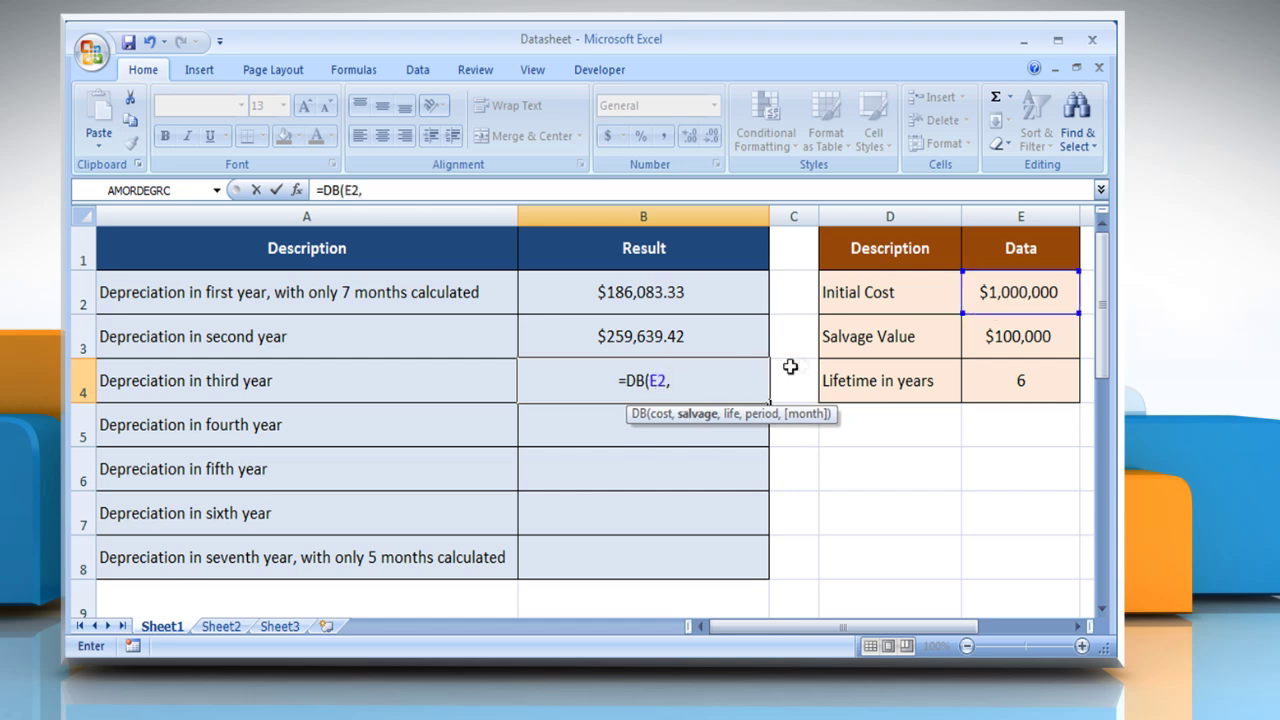
{"action": "left_click", "coordinate": [1015, 345]}
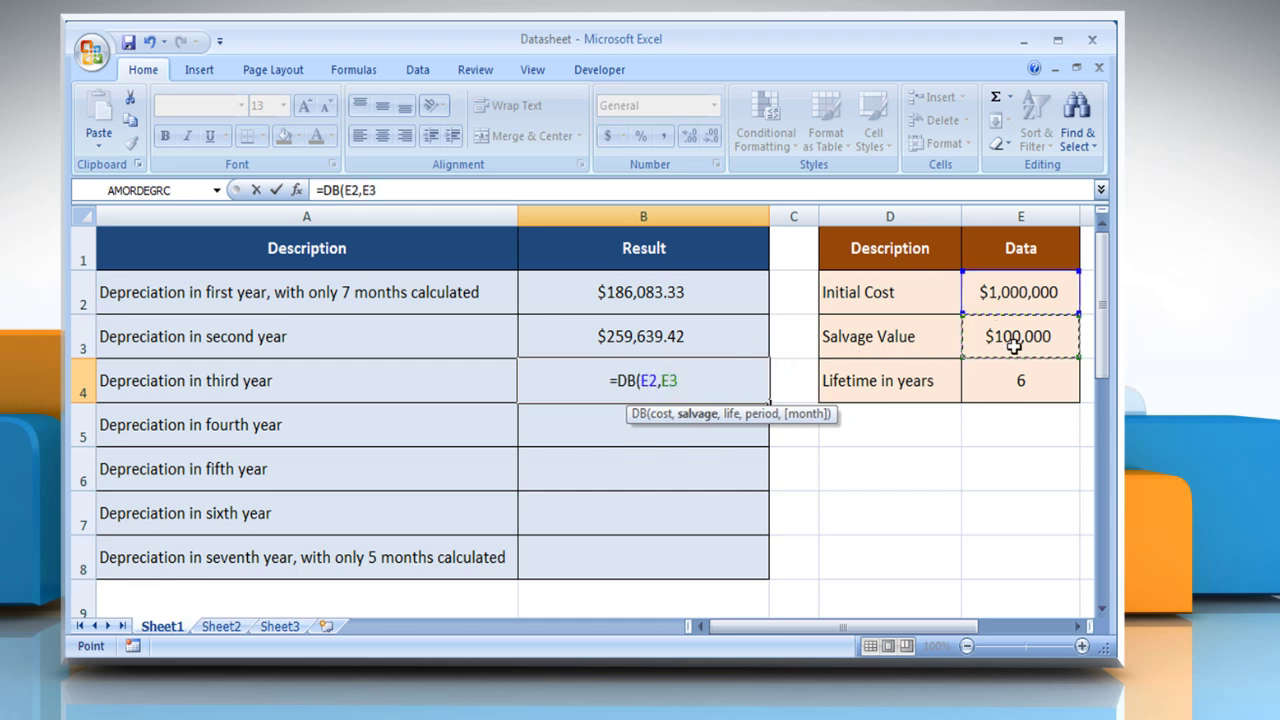
{"action": "type", "text": ","}
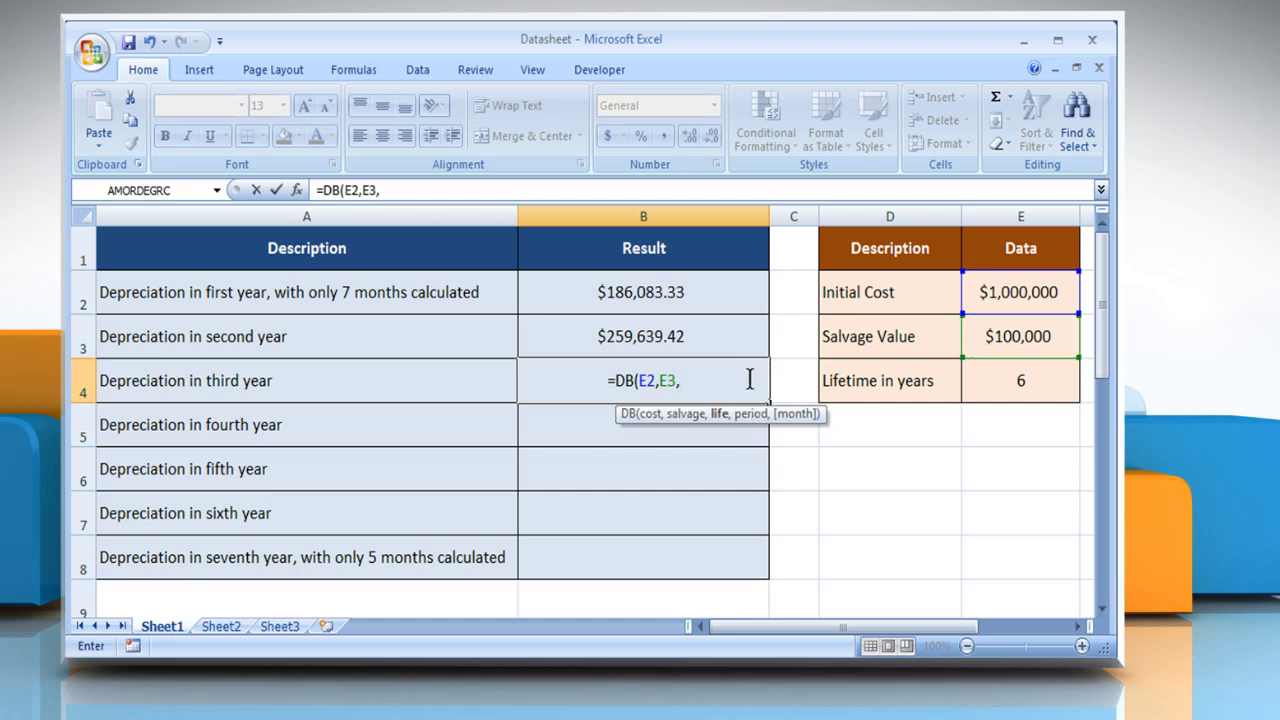
{"action": "left_click", "coordinate": [1035, 386]}
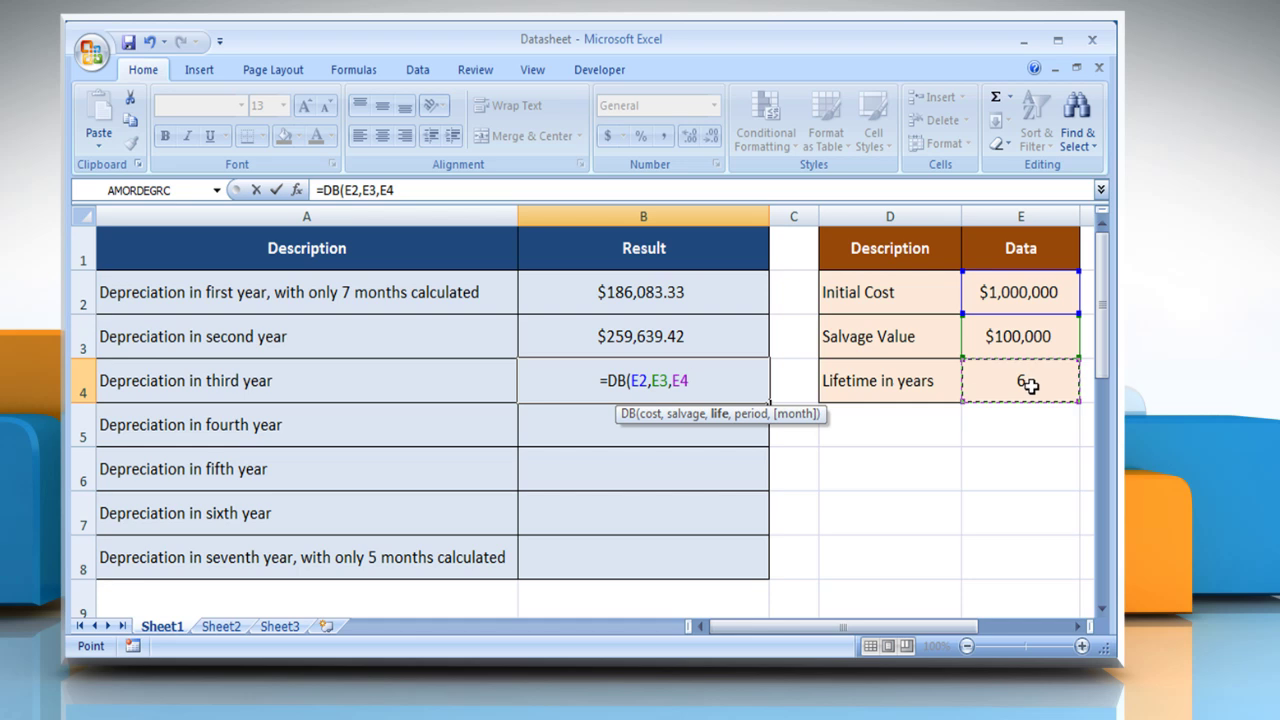
{"action": "type", "text": ","}
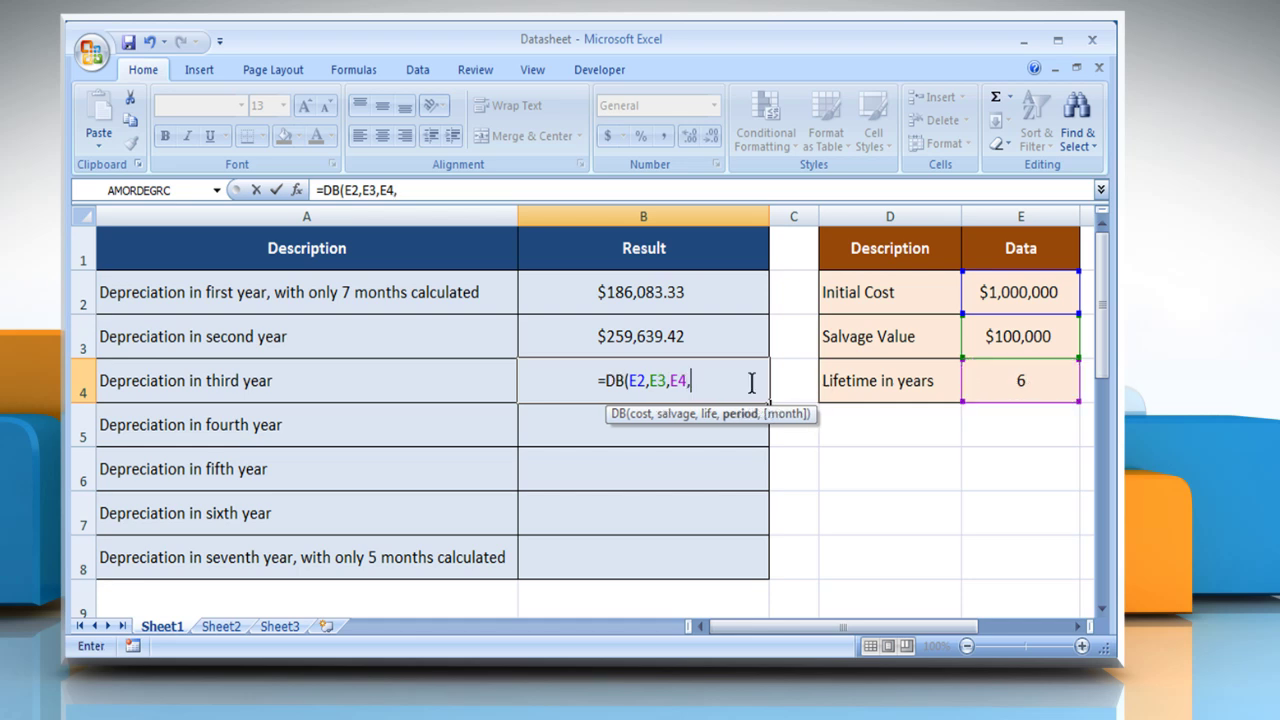
{"action": "type", "text": "3"}
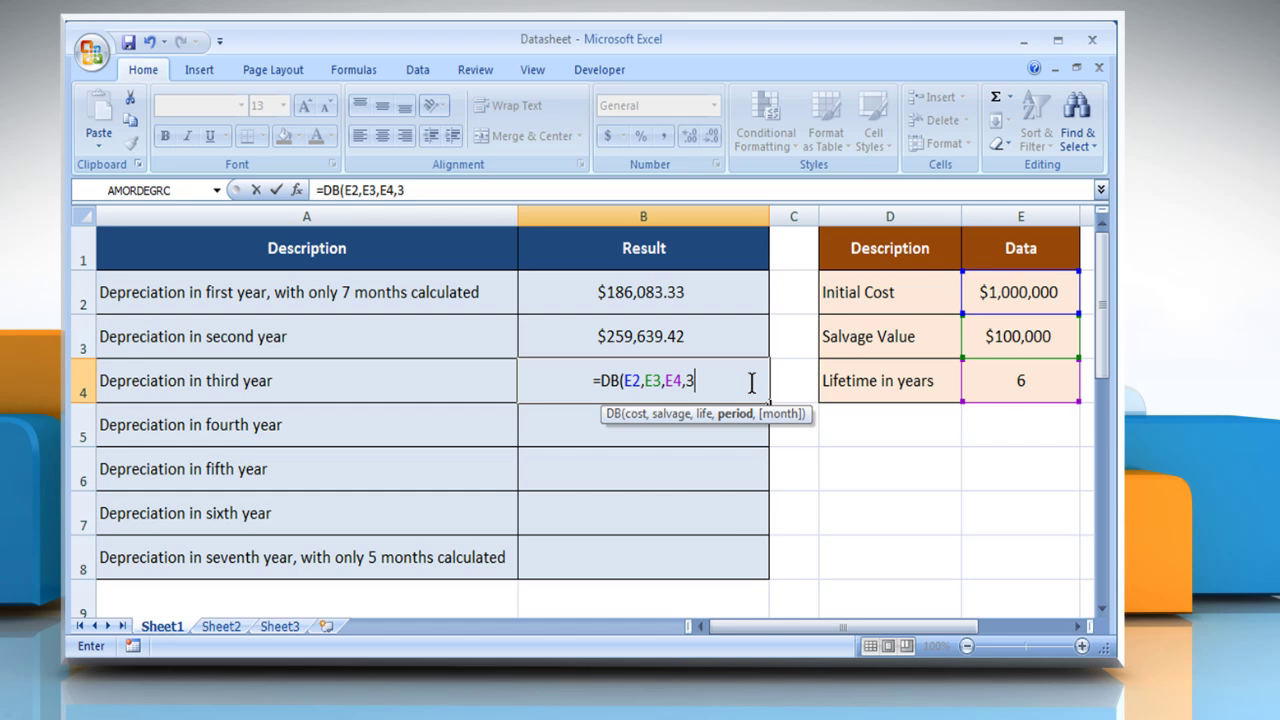
{"action": "type", "text": ",7"}
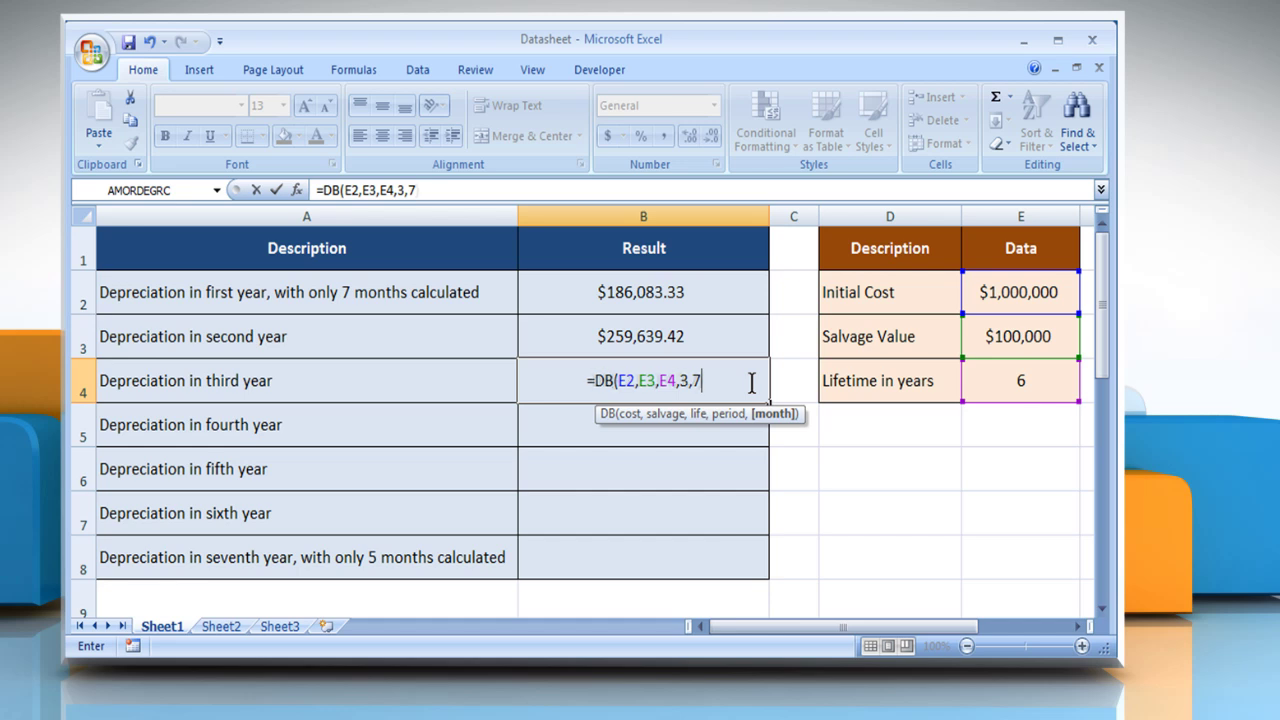
{"action": "type", "text": ")"}
{"action": "key", "text": "Return"}
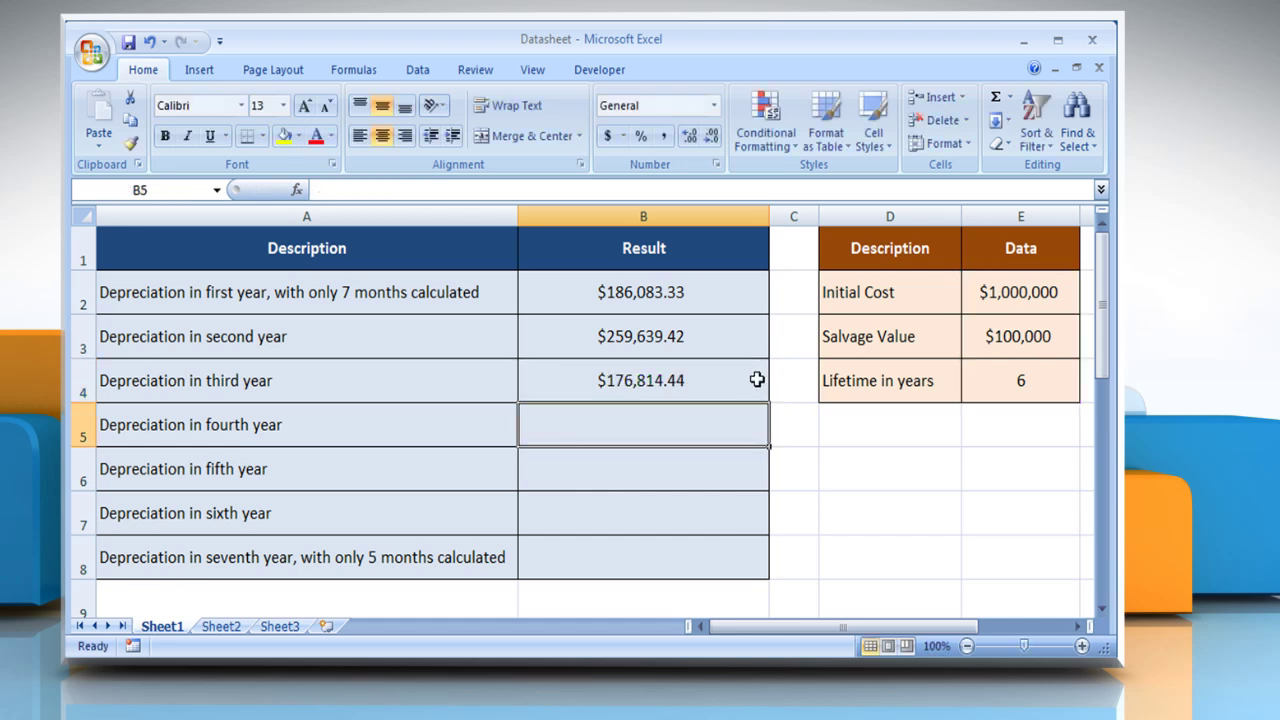
- Enter =DB(E2,E3,E4,4,7) in B5, returning $120,410.64 for year four
{"action": "left_click", "coordinate": [397, 426]}
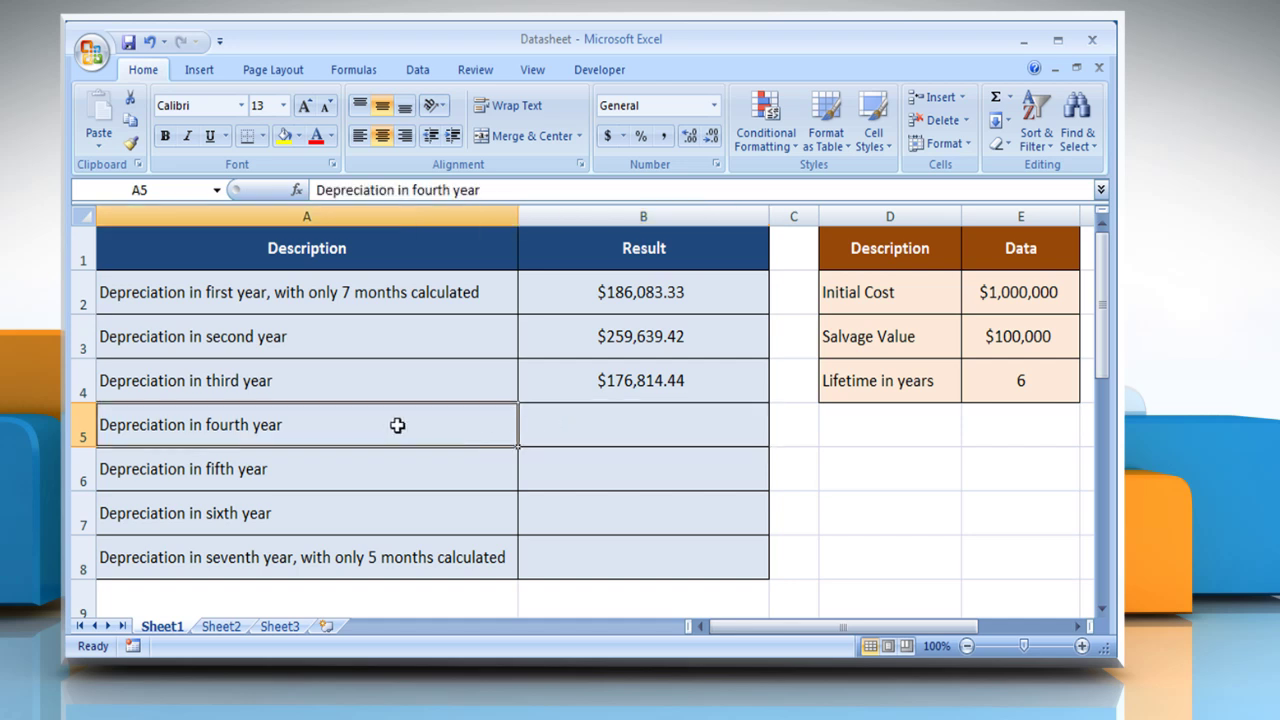
{"action": "left_click", "coordinate": [678, 429]}
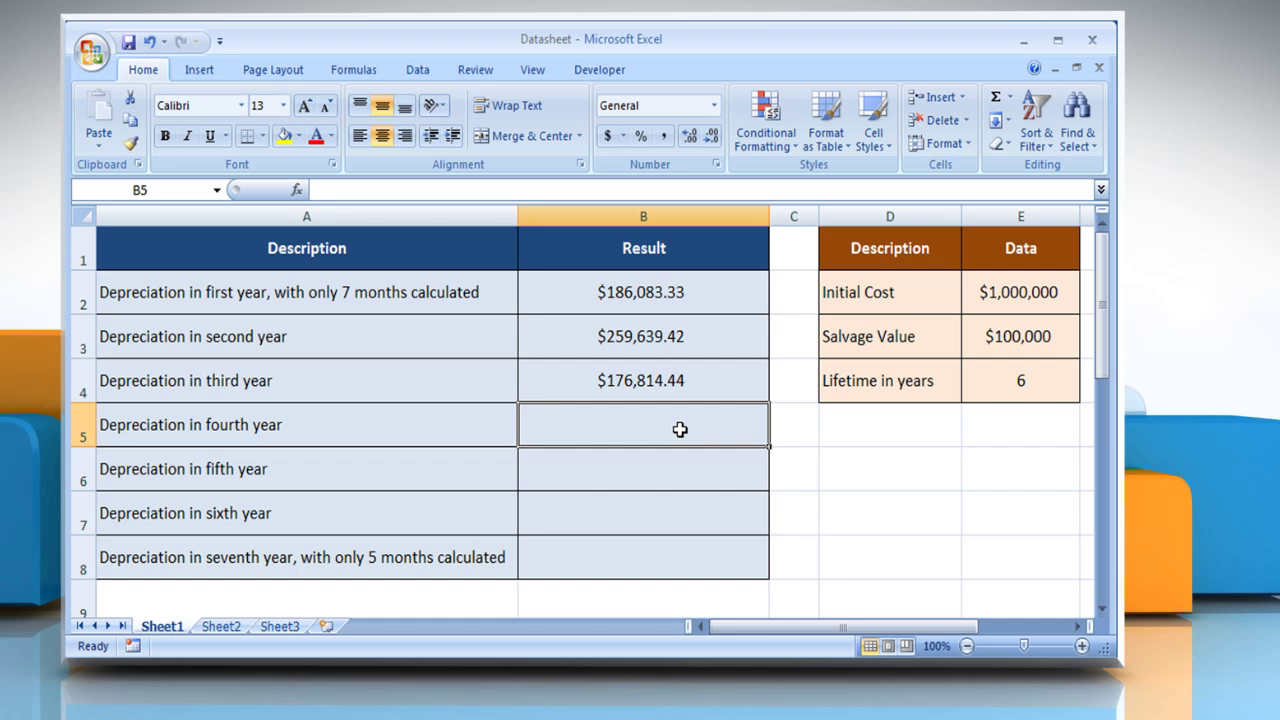
{"action": "type", "text": "=DB("}
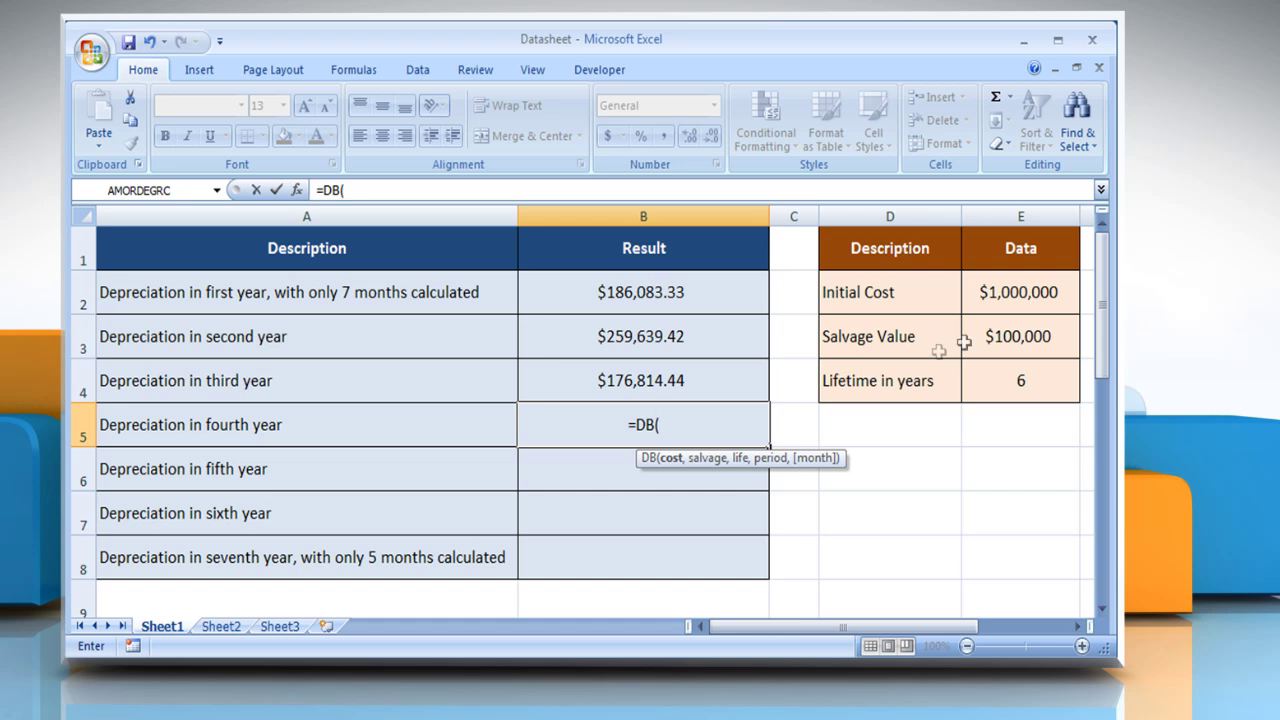
{"action": "left_click", "coordinate": [1027, 304]}
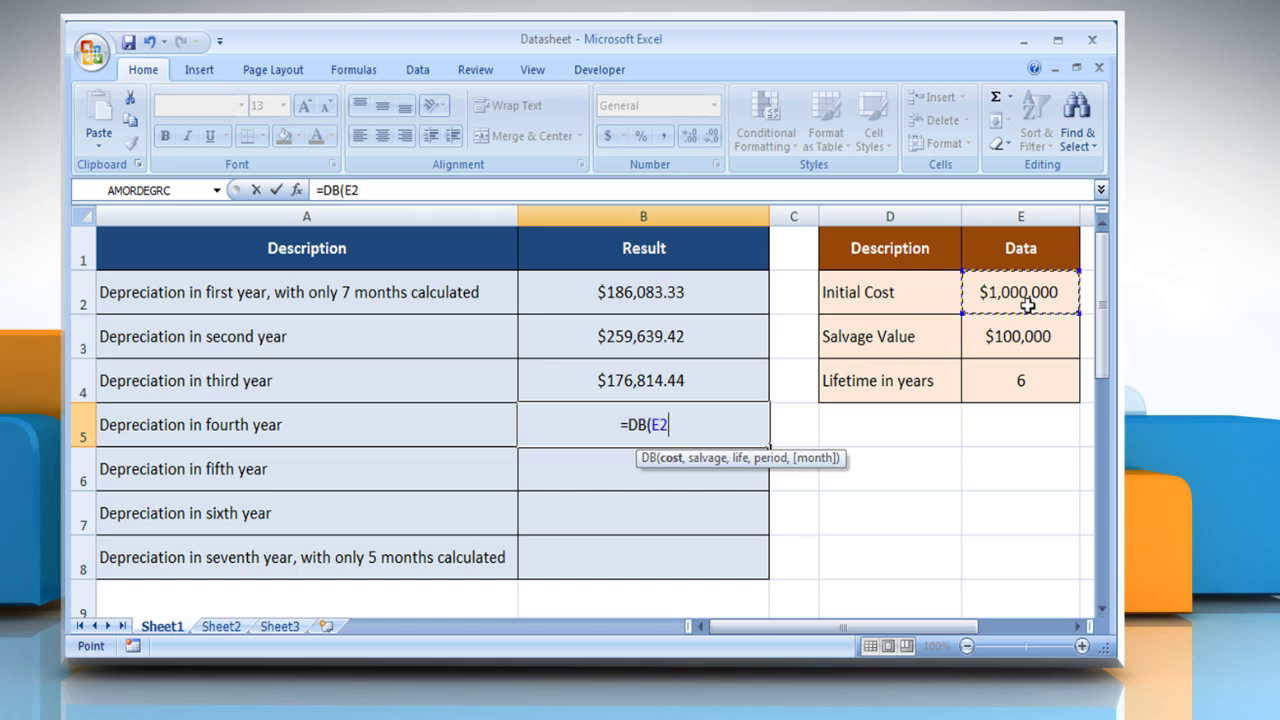
{"action": "type", "text": ","}
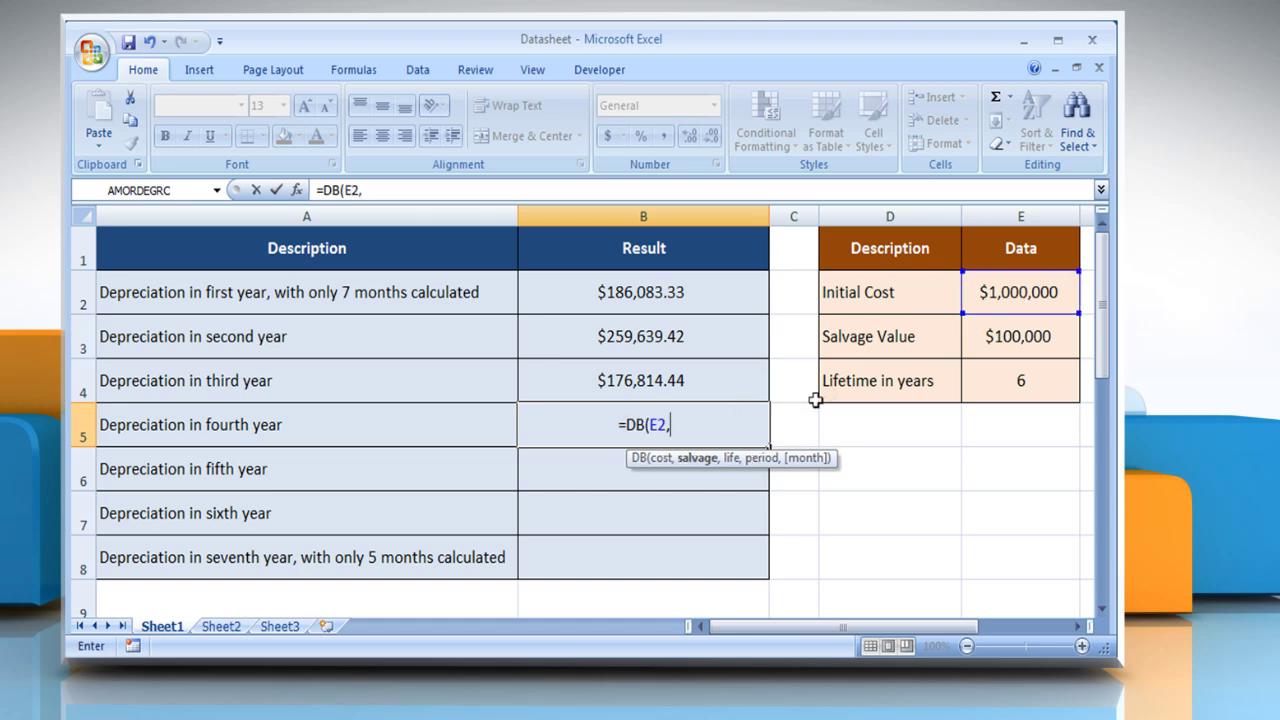
{"action": "left_click", "coordinate": [1003, 345]}
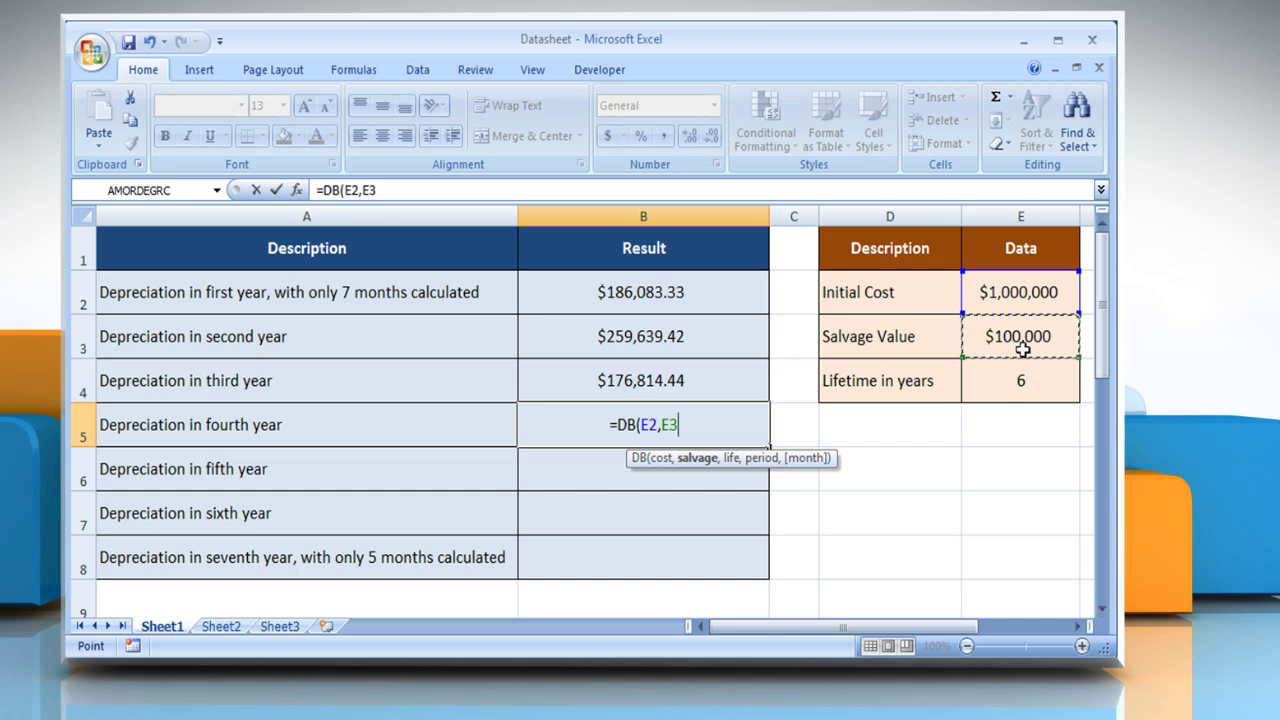
{"action": "type", "text": ","}
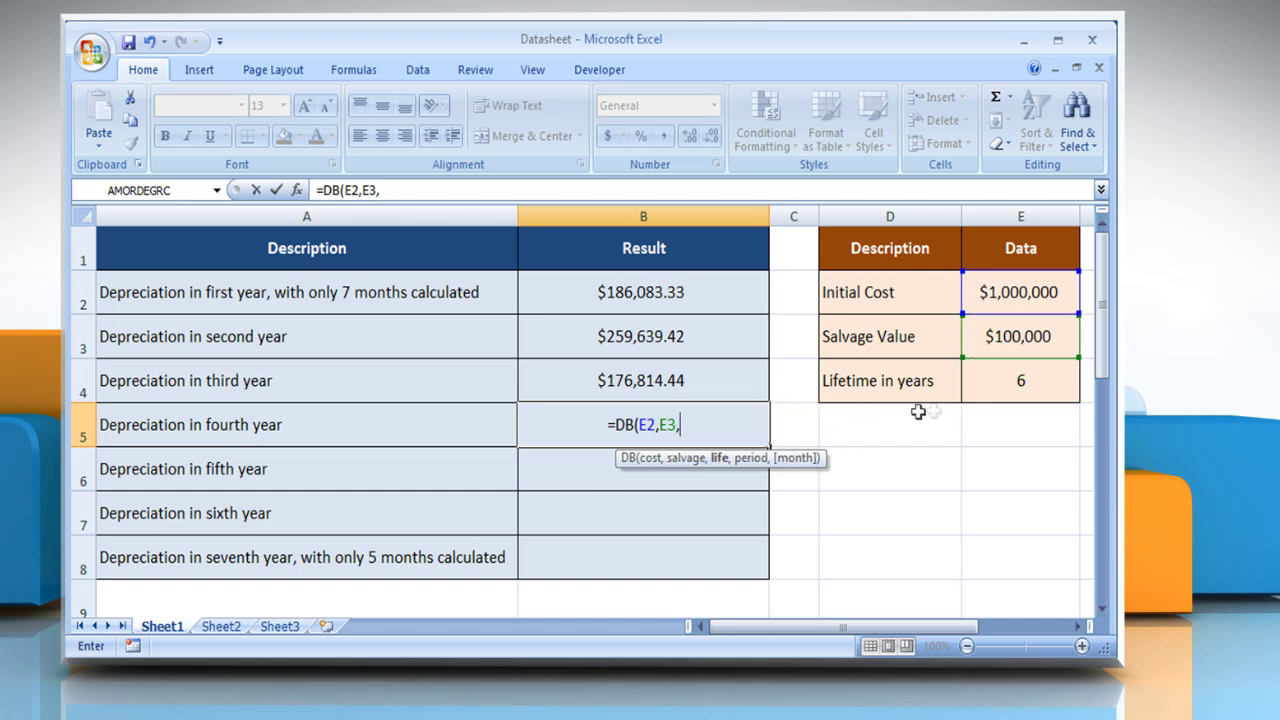
{"action": "left_click", "coordinate": [1030, 394]}
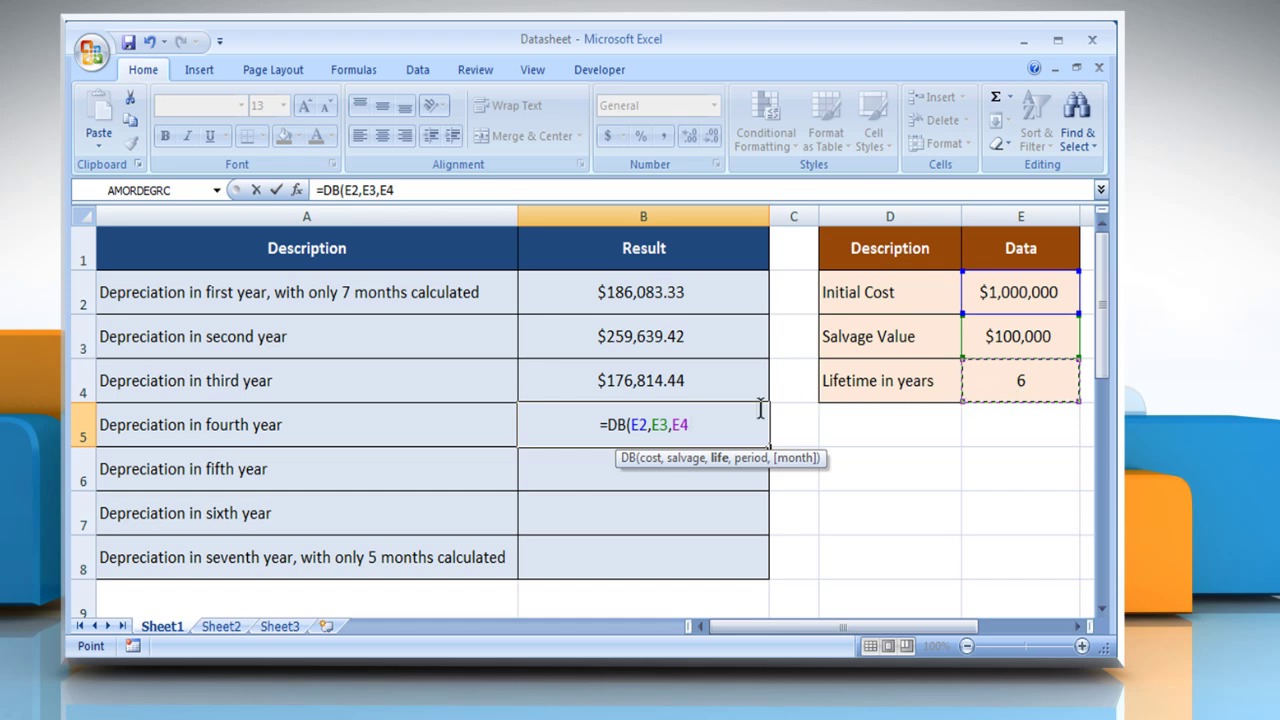
{"action": "type", "text": ","}
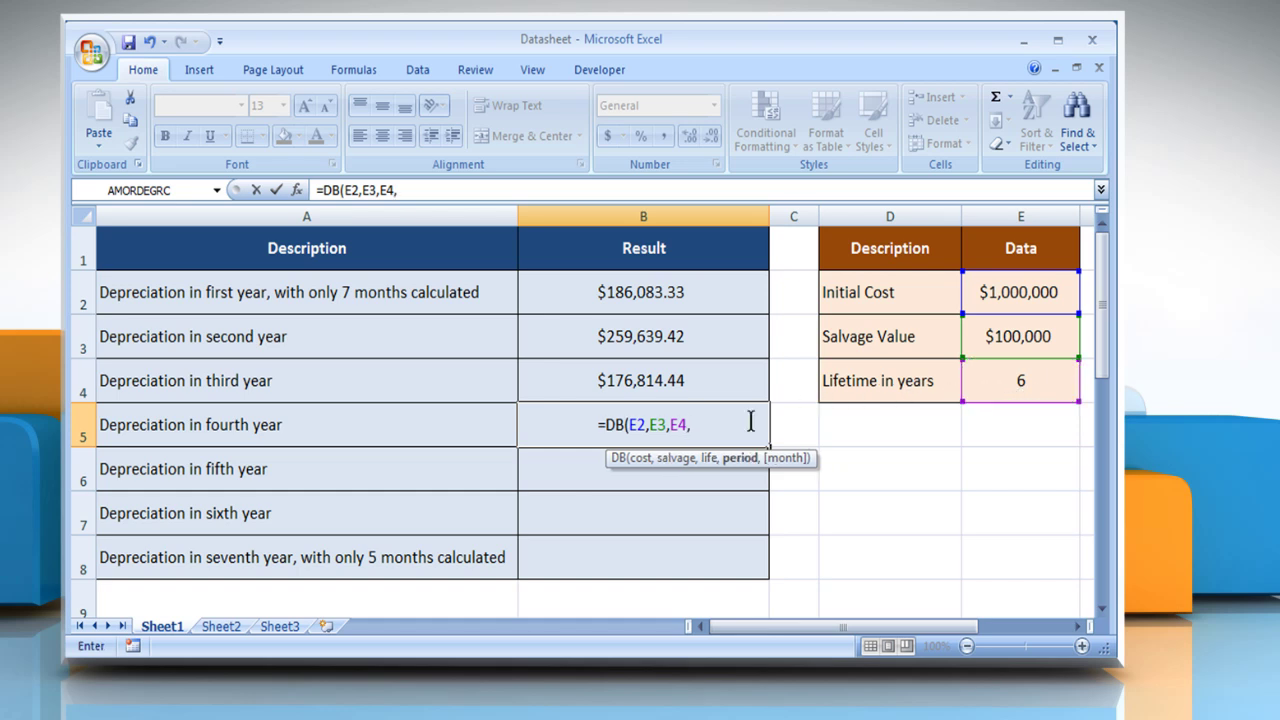
{"action": "type", "text": "4"}
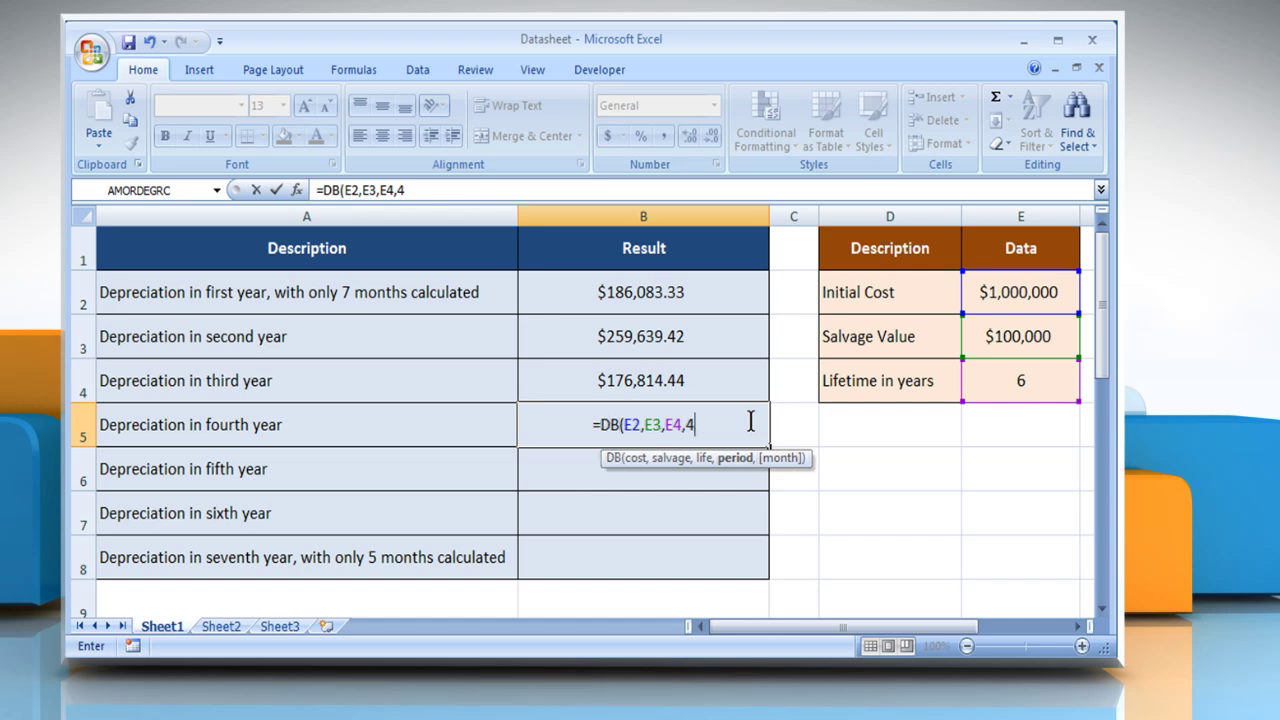
{"action": "type", "text": ",7"}
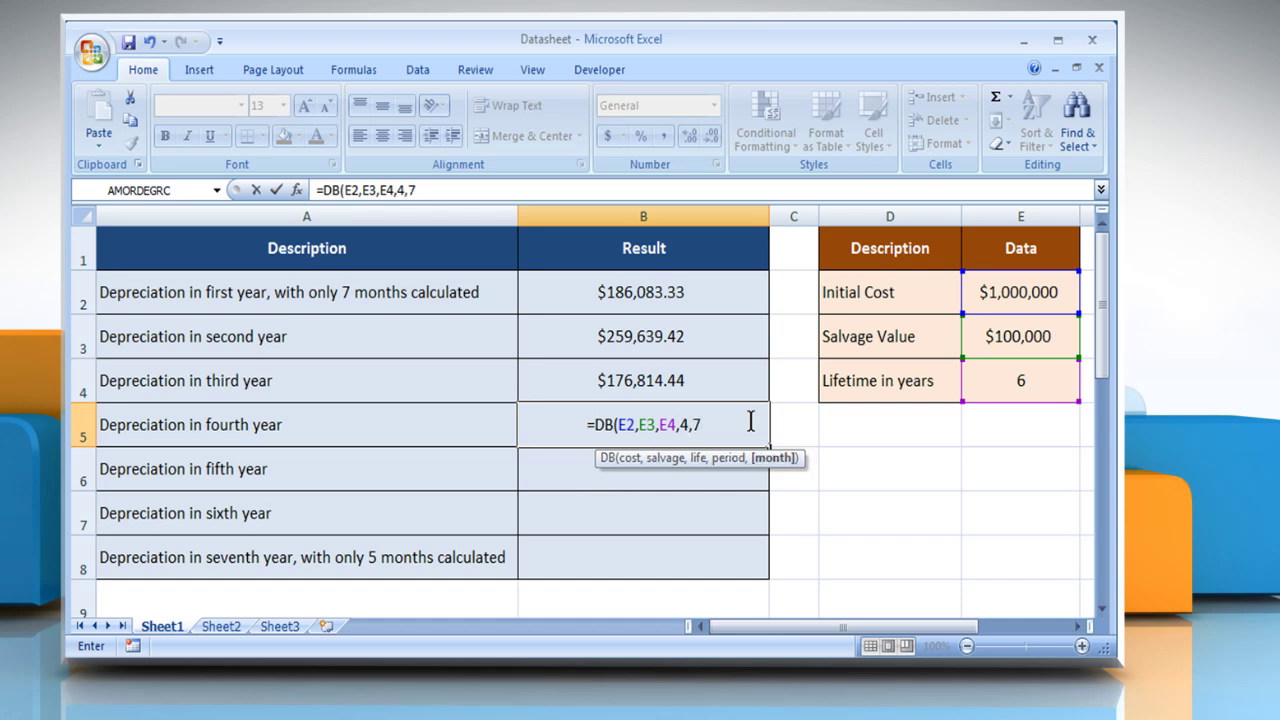
{"action": "type", "text": ")"}
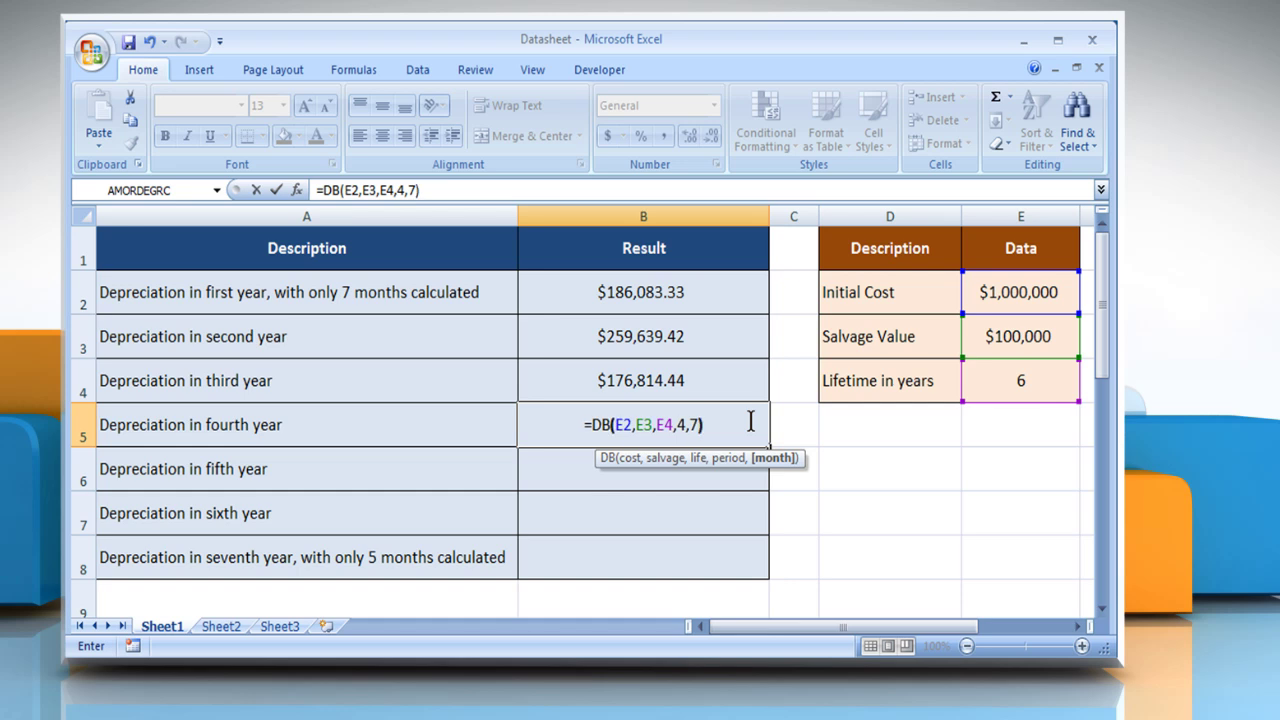
{"action": "key", "text": "Return"}
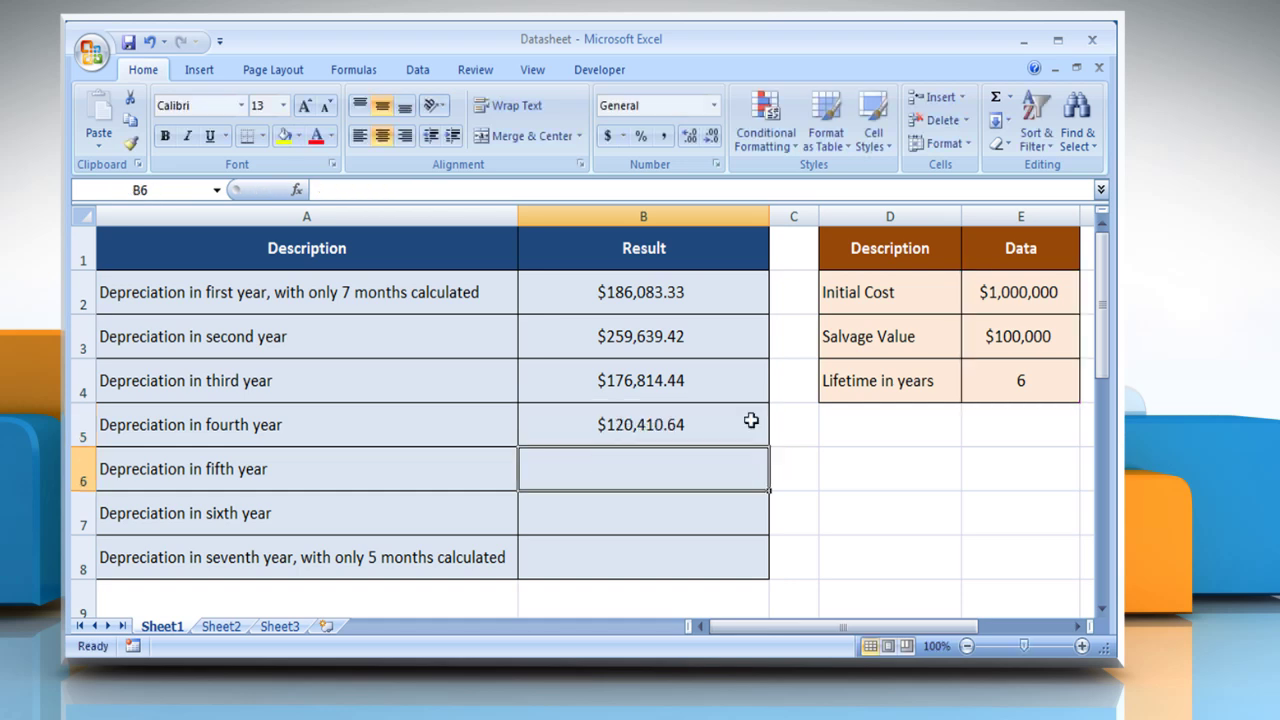
{"action": "left_click", "coordinate": [748, 423]}
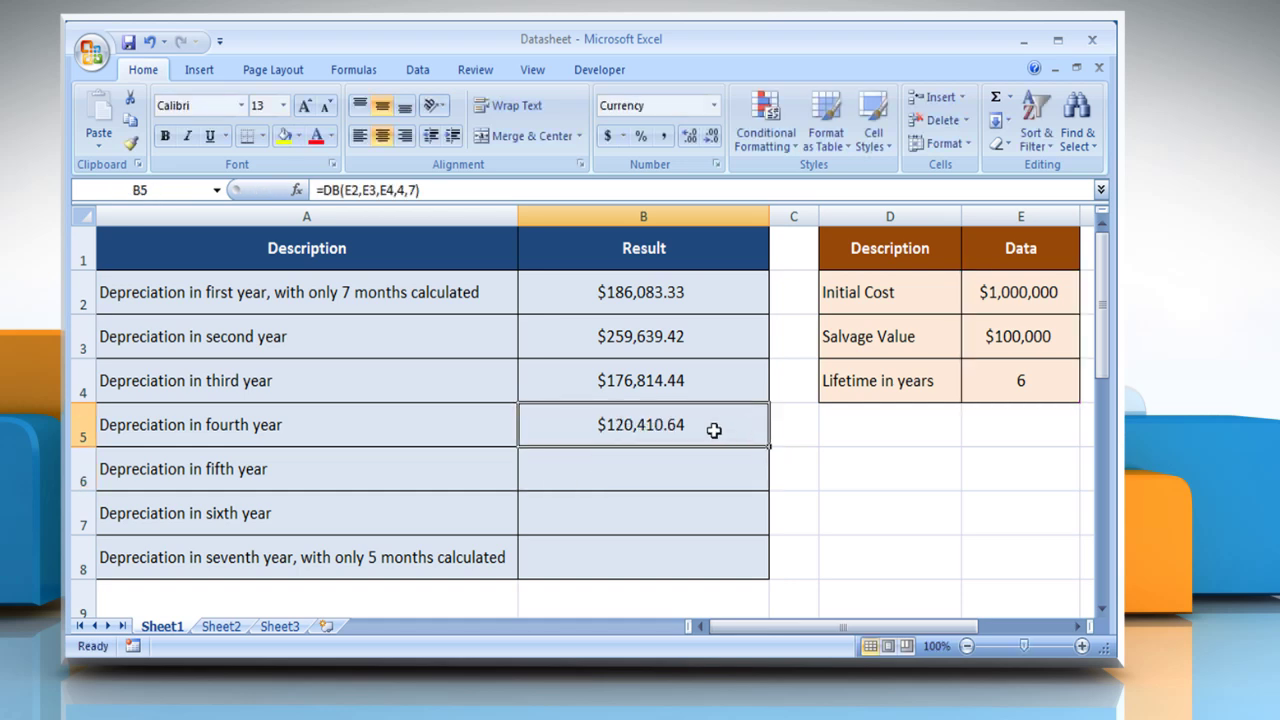
{"action": "left_click", "coordinate": [396, 470]}
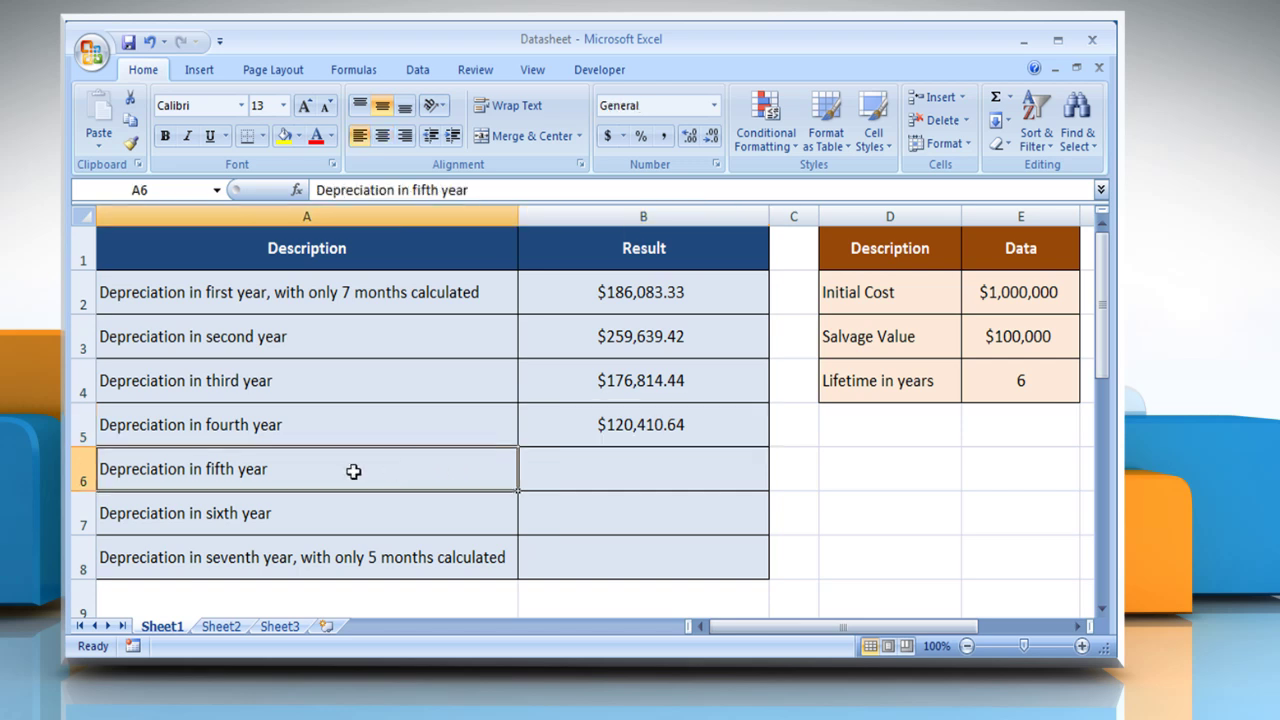
{"action": "left_click", "coordinate": [646, 476]}
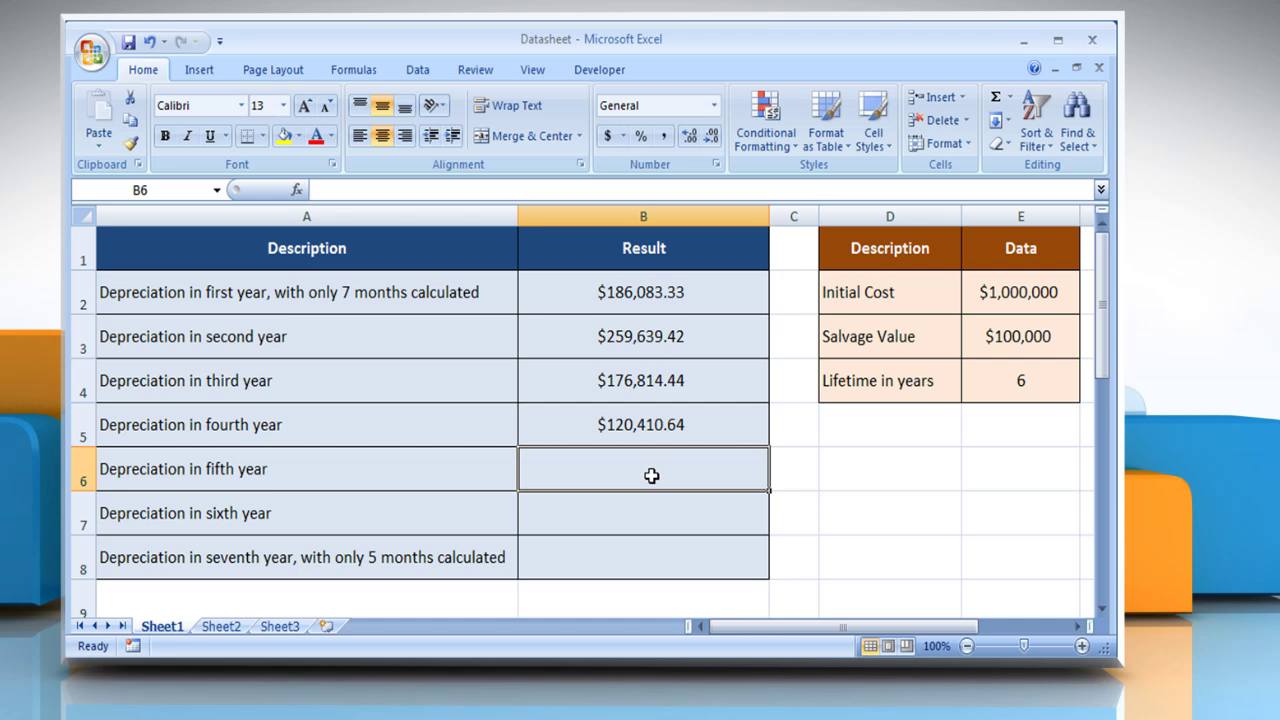
- Enter =DB(E2,E3,E4,5,7) in B6, returning $81,999.64 for year five
{"action": "type", "text": "=DB"}
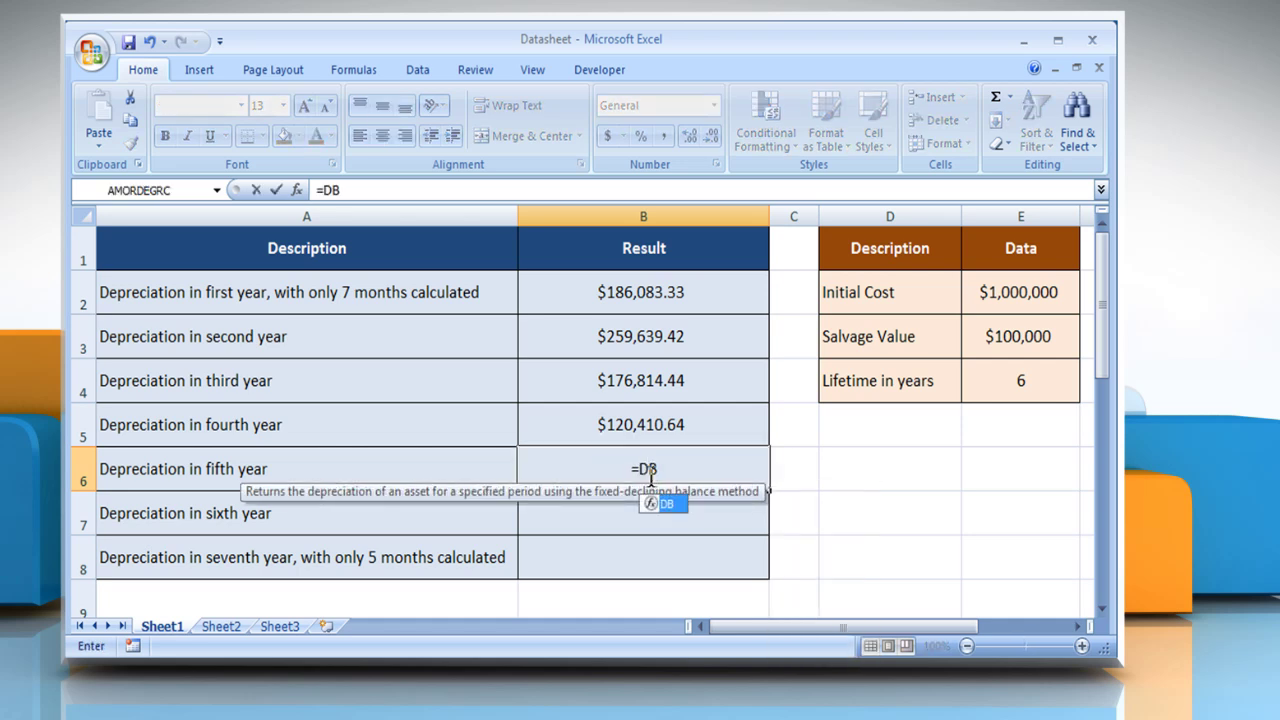
{"action": "type", "text": "("}
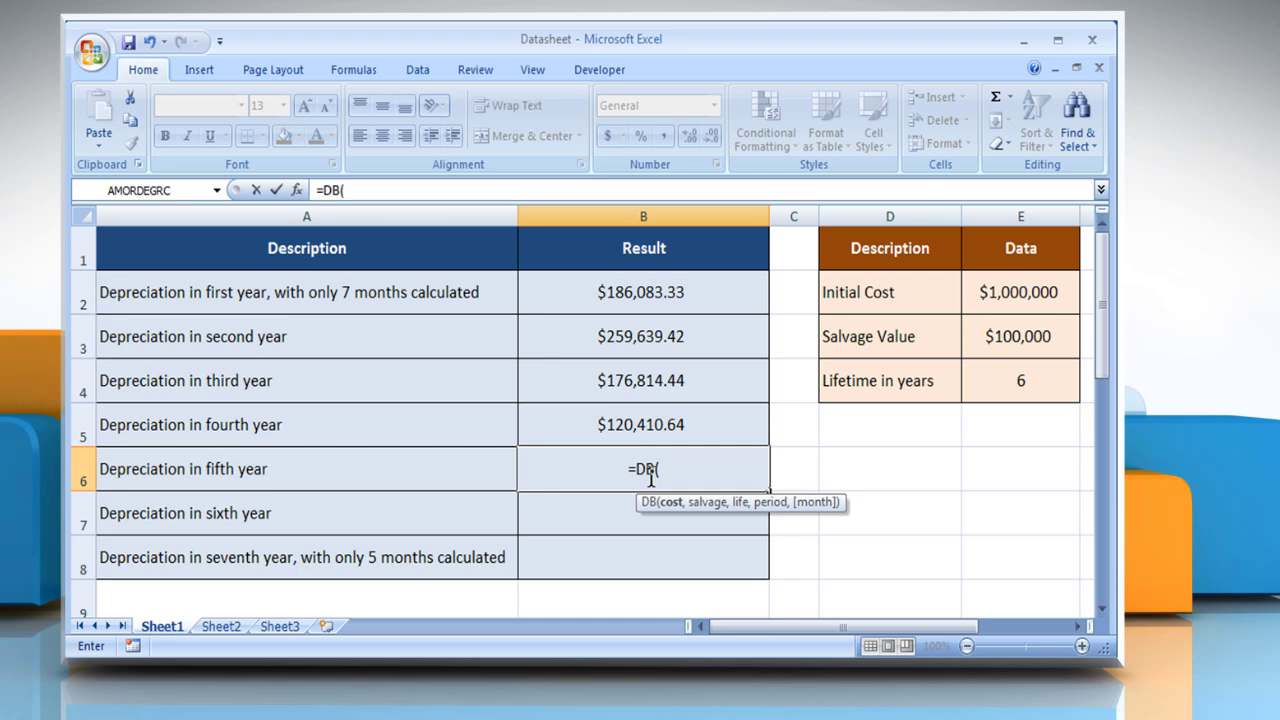
{"action": "left_click", "coordinate": [1018, 304]}
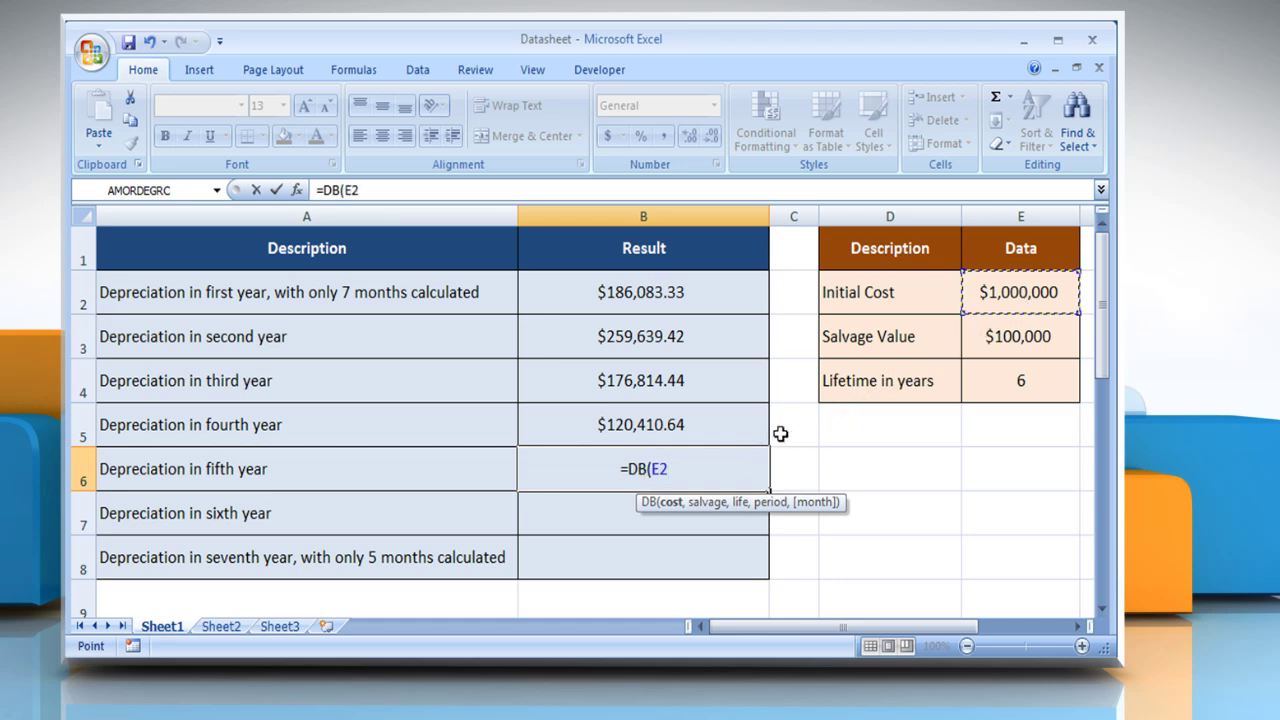
{"action": "type", "text": ","}
{"action": "left_click", "coordinate": [1042, 342]}
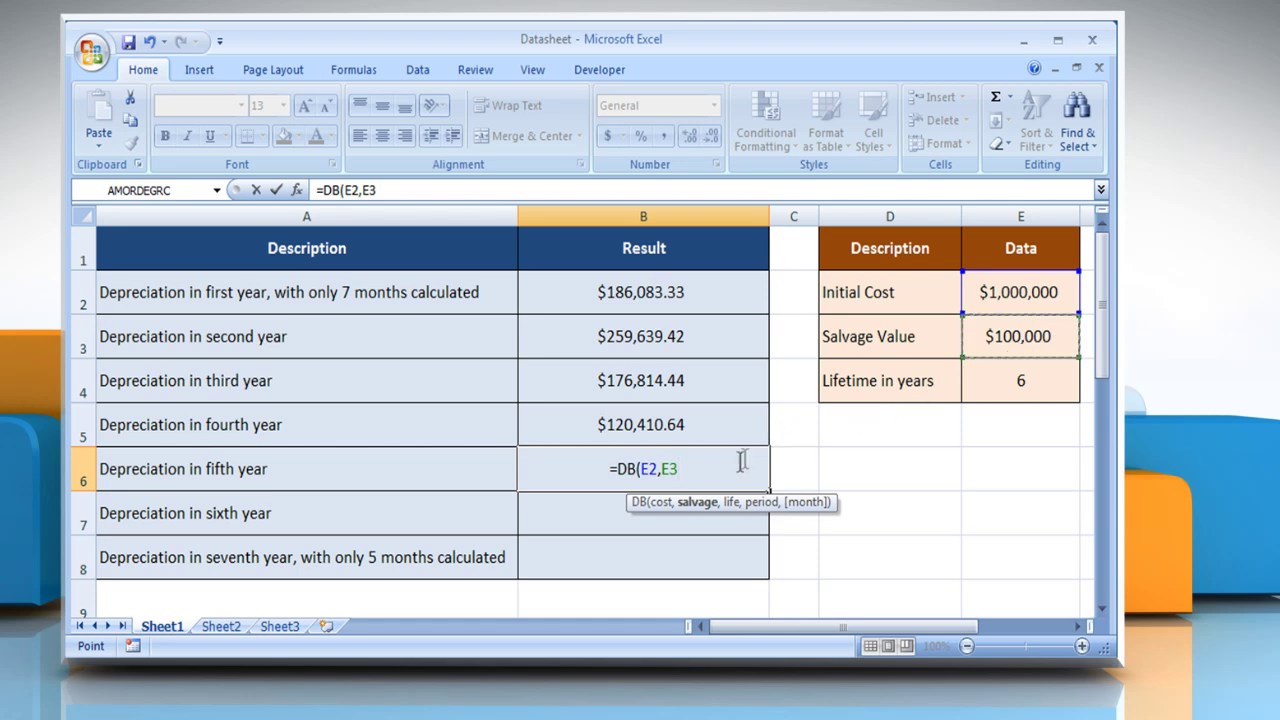
{"action": "type", "text": ","}
{"action": "left_click", "coordinate": [1020, 385]}
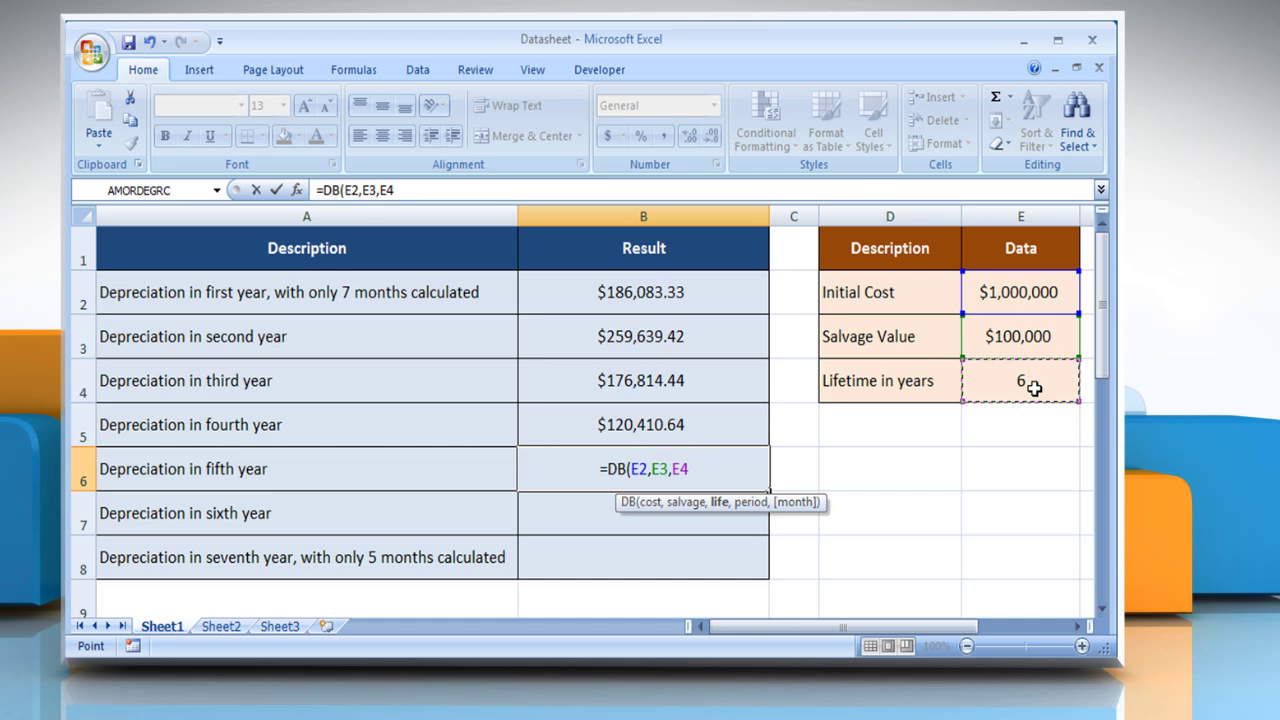
{"action": "type", "text": ","}
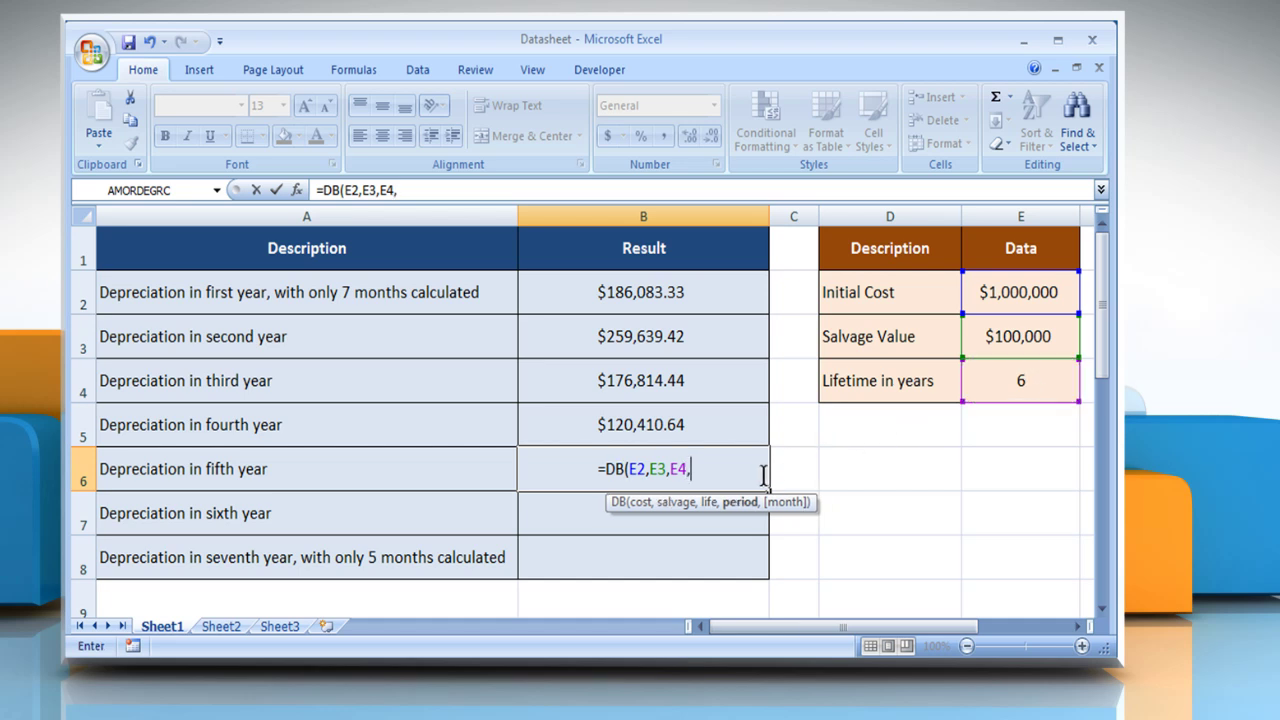
{"action": "type", "text": "5"}
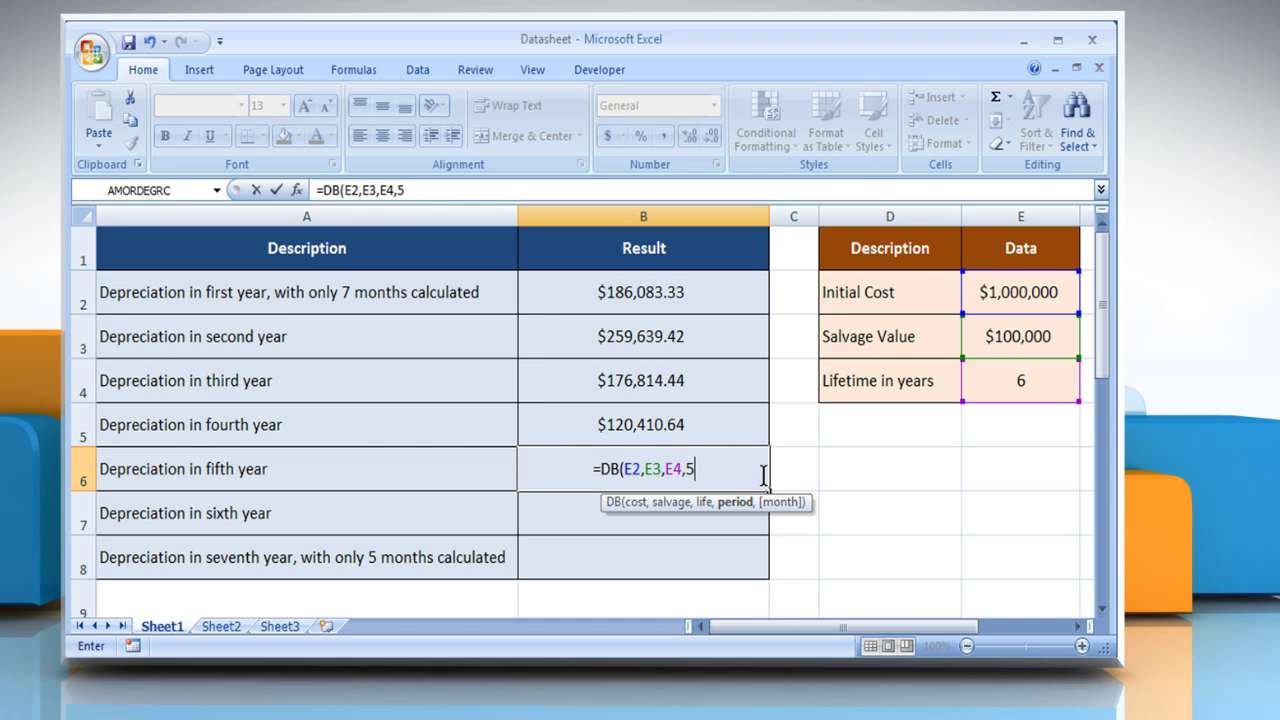
{"action": "type", "text": ","}
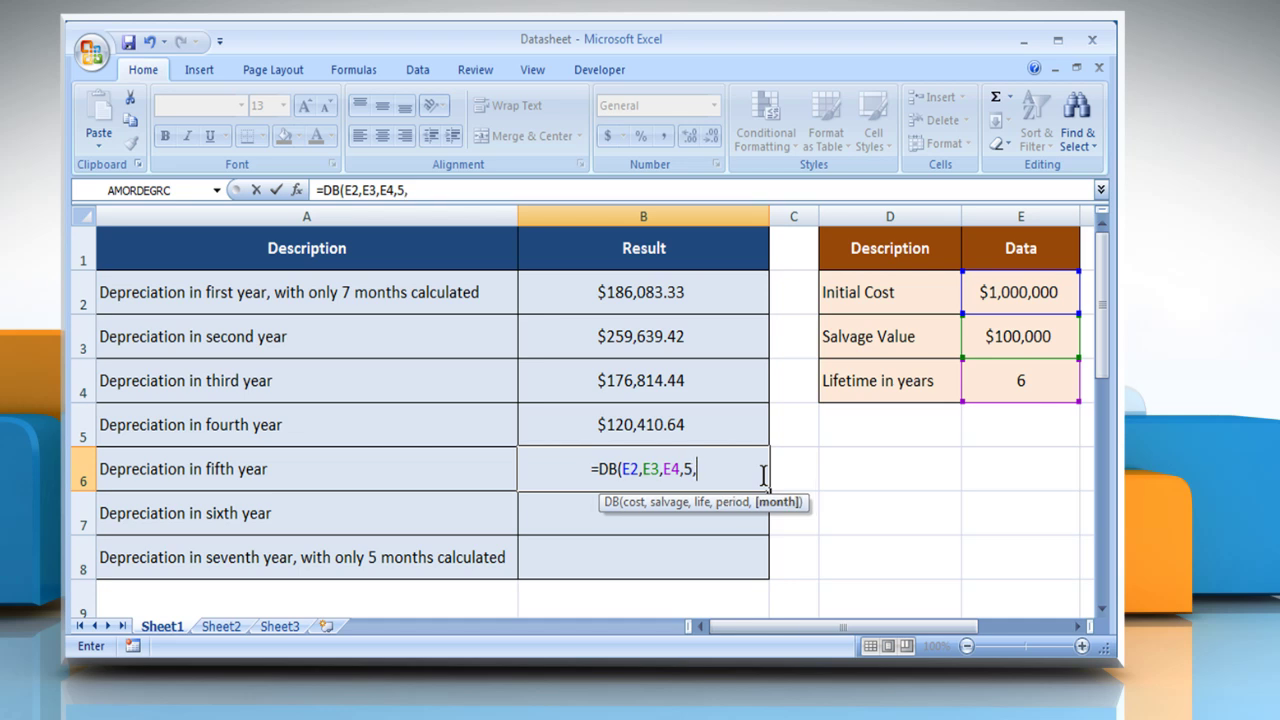
{"action": "type", "text": "7"}
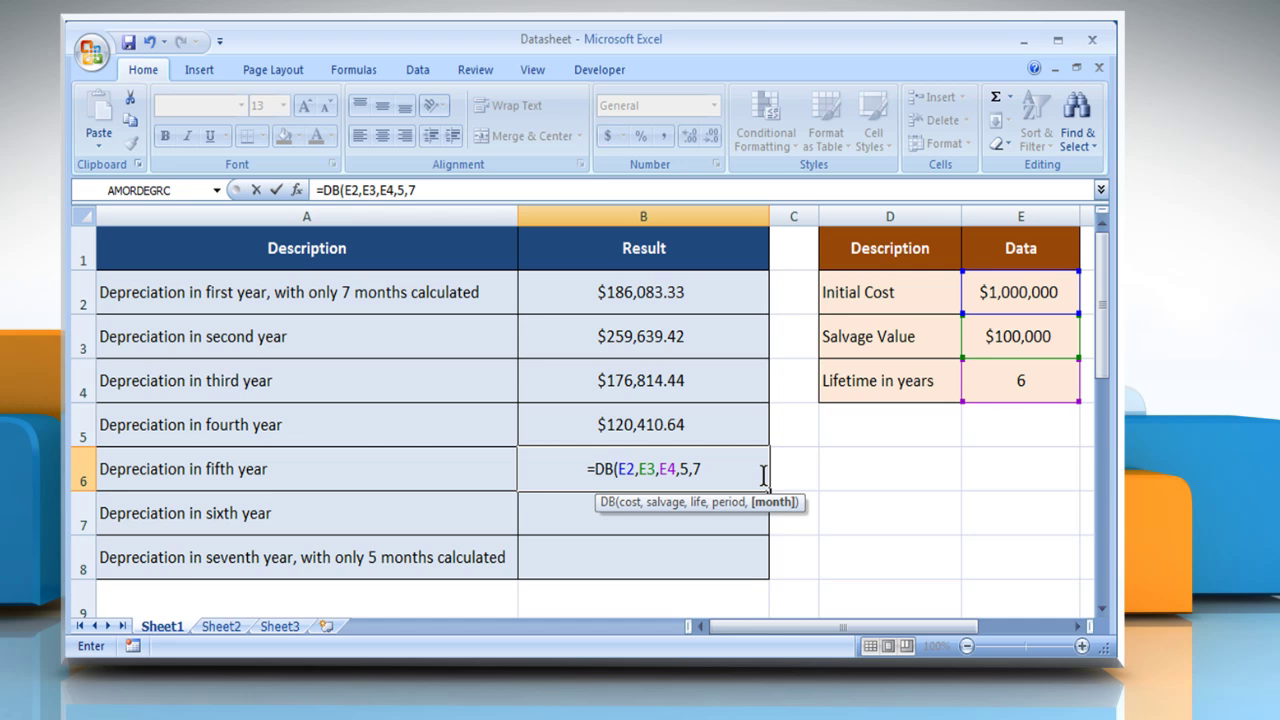
{"action": "type", "text": ")"}
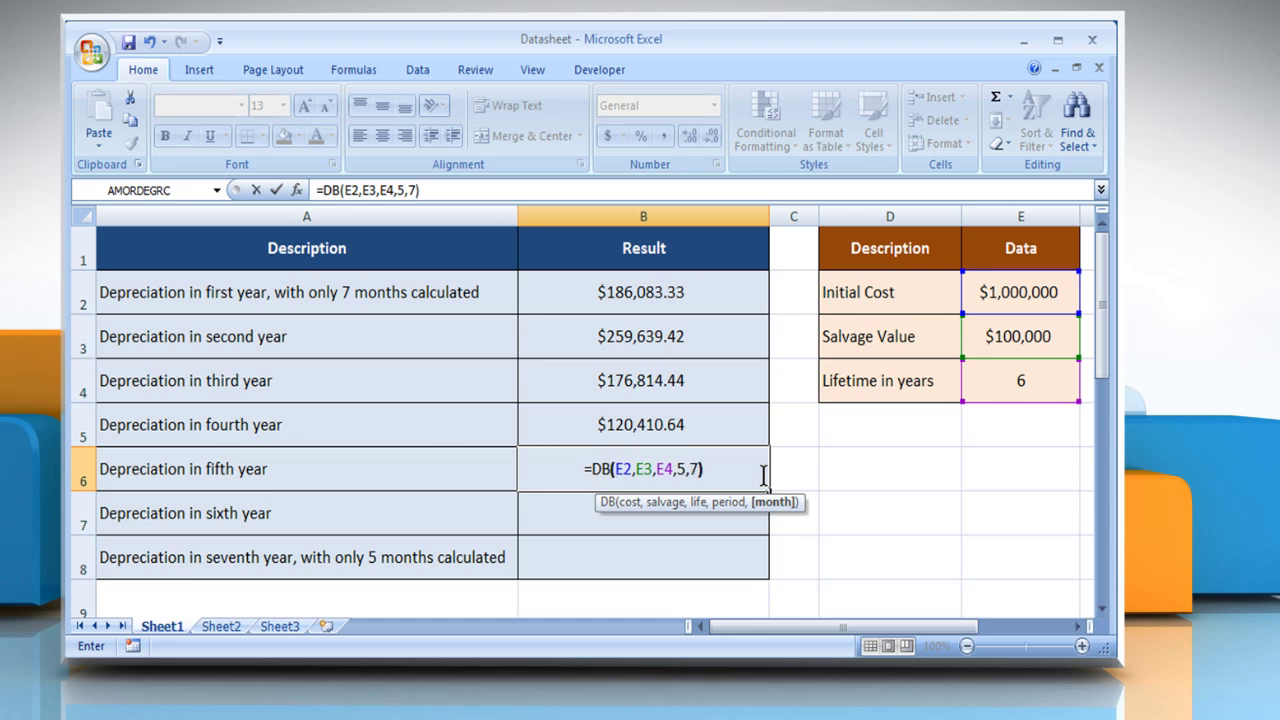
{"action": "key", "text": "Return"}
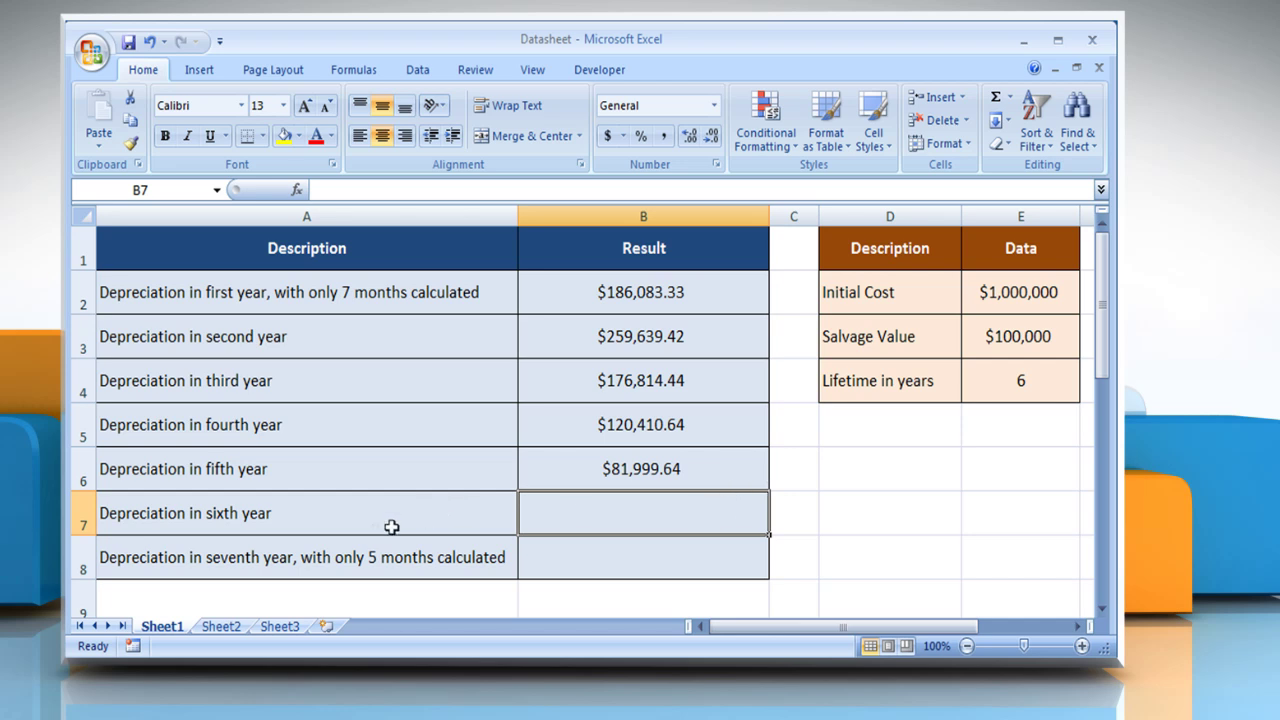
- Enter =DB(E2,E3,E4,6,7) in B7, returning $55,841.76 for year six
{"action": "double_click", "coordinate": [716, 526]}
{"action": "type", "text": "="}
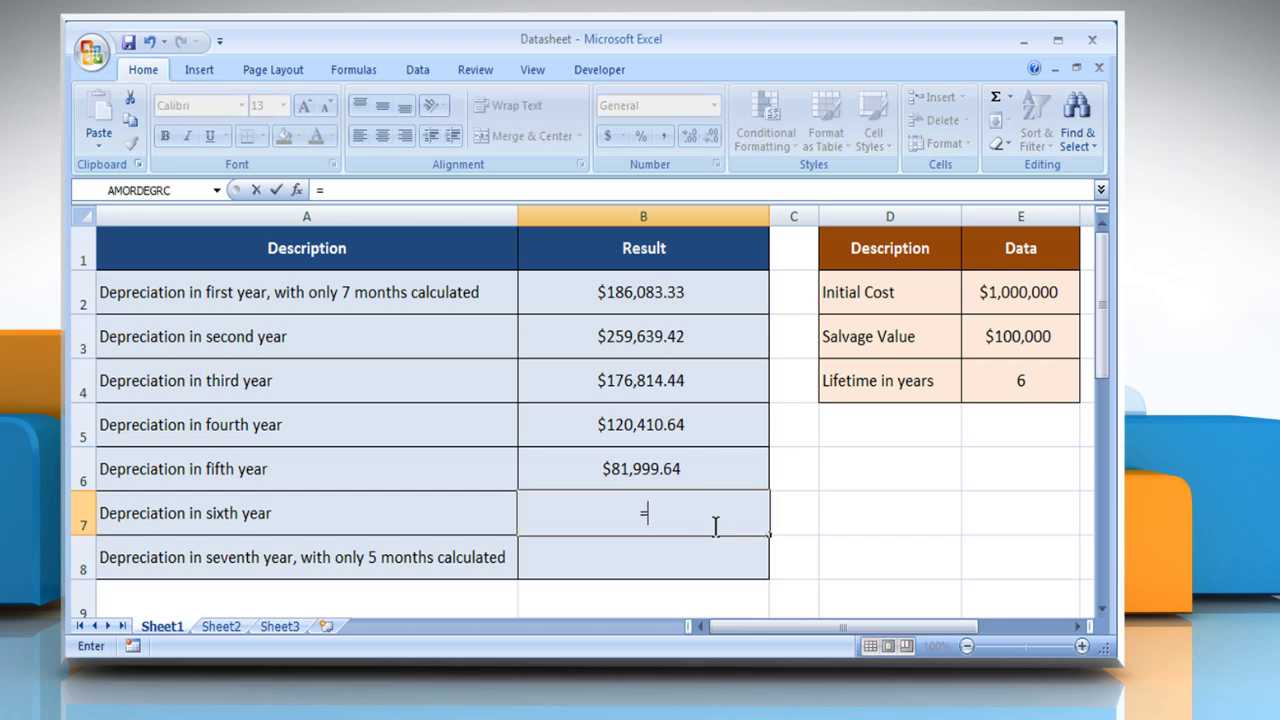
{"action": "type", "text": "DB("}
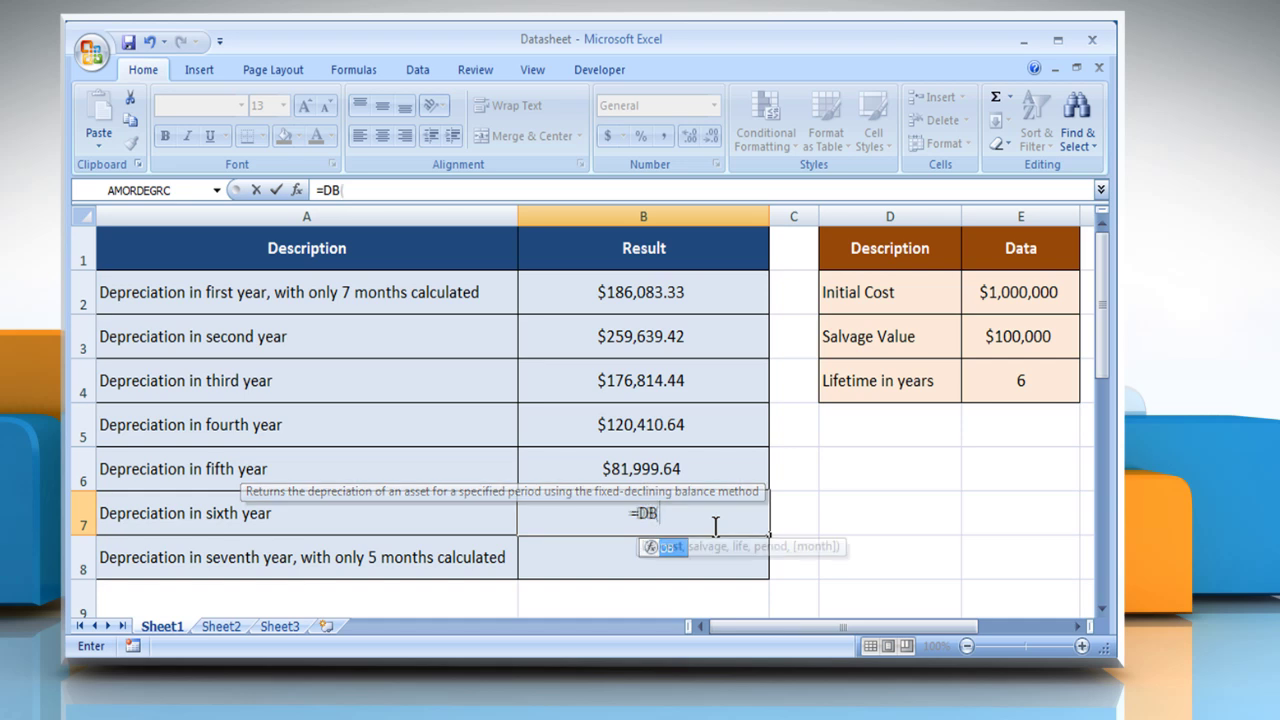
{"action": "left_click", "coordinate": [1010, 295]}
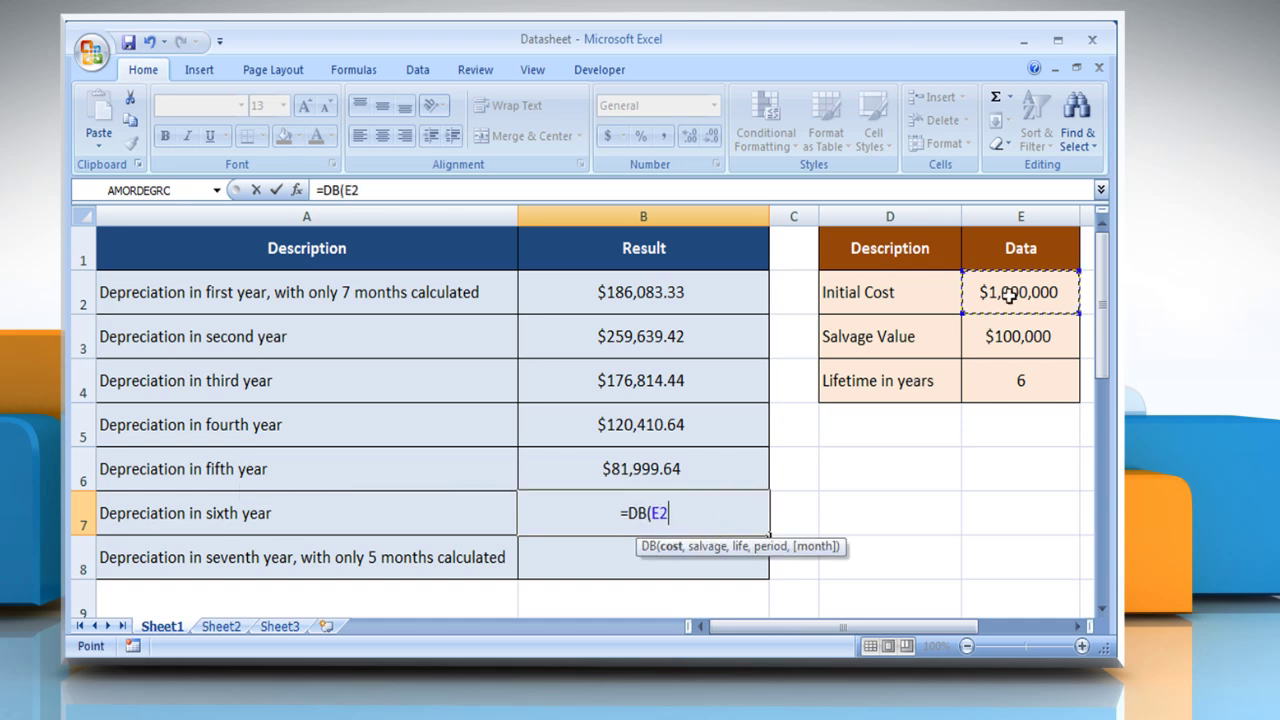
{"action": "type", "text": ","}
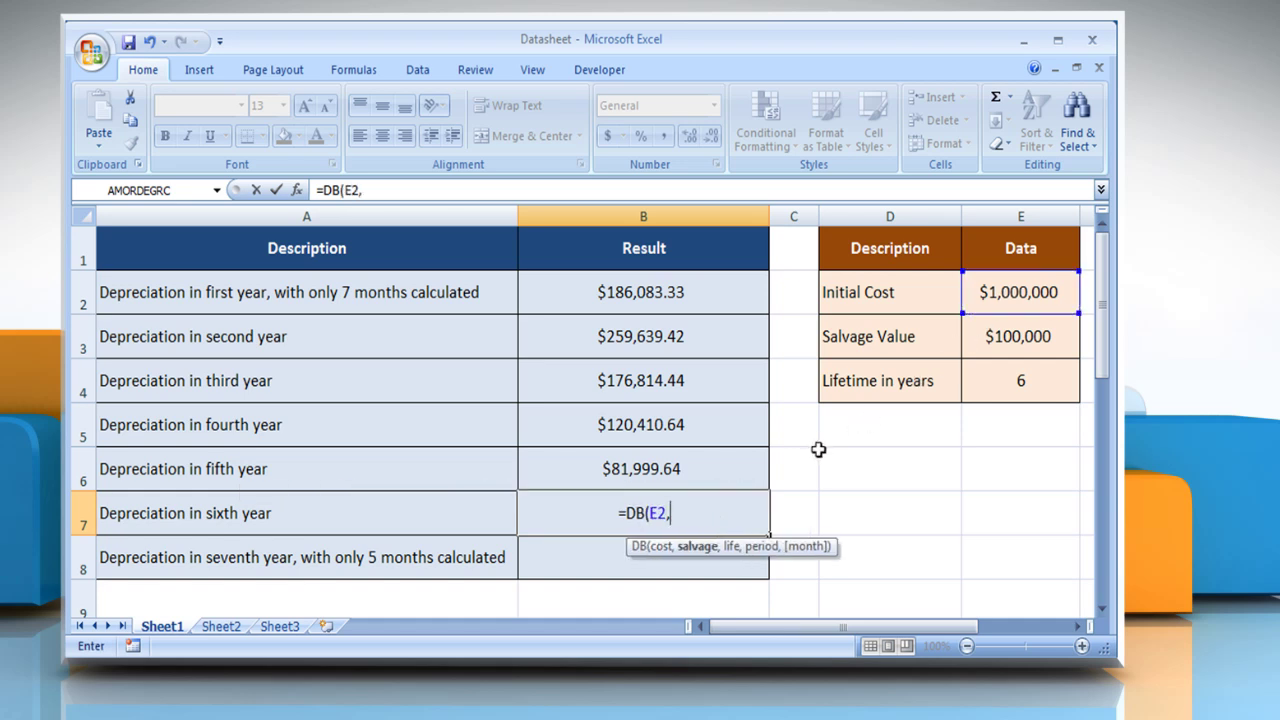
{"action": "left_click", "coordinate": [1000, 342]}
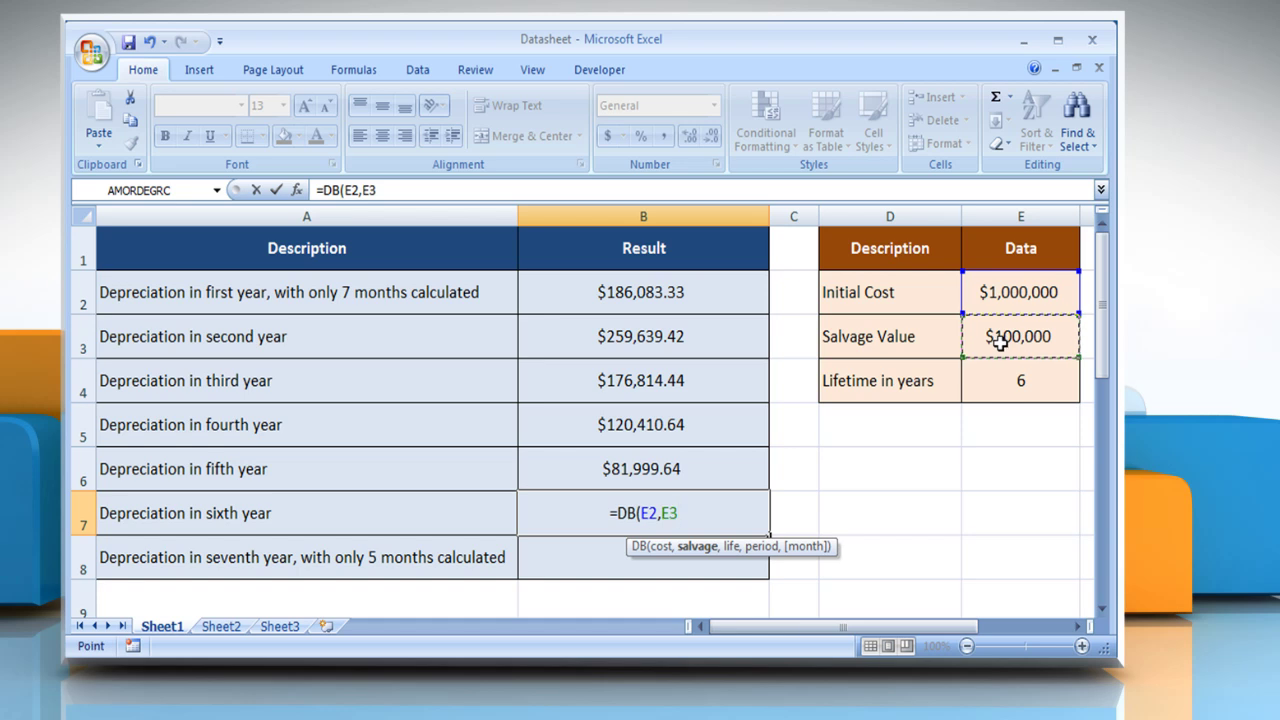
{"action": "type", "text": ","}
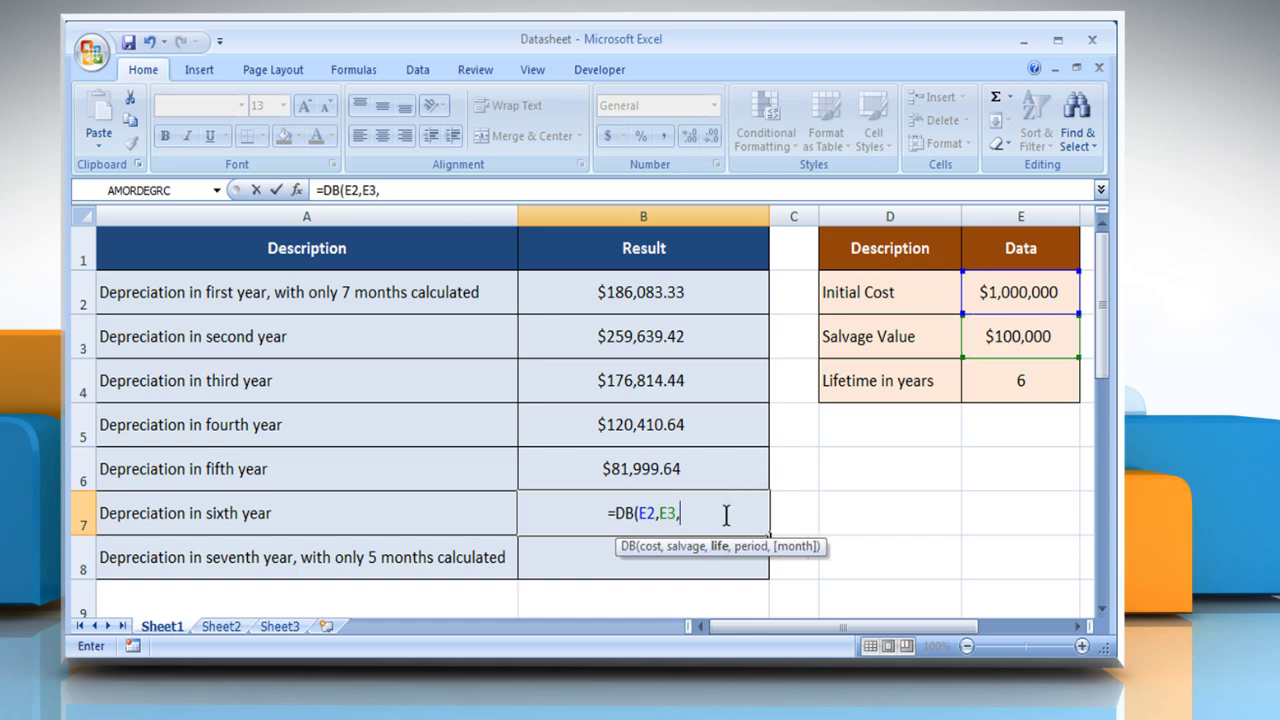
{"action": "left_click", "coordinate": [996, 389]}
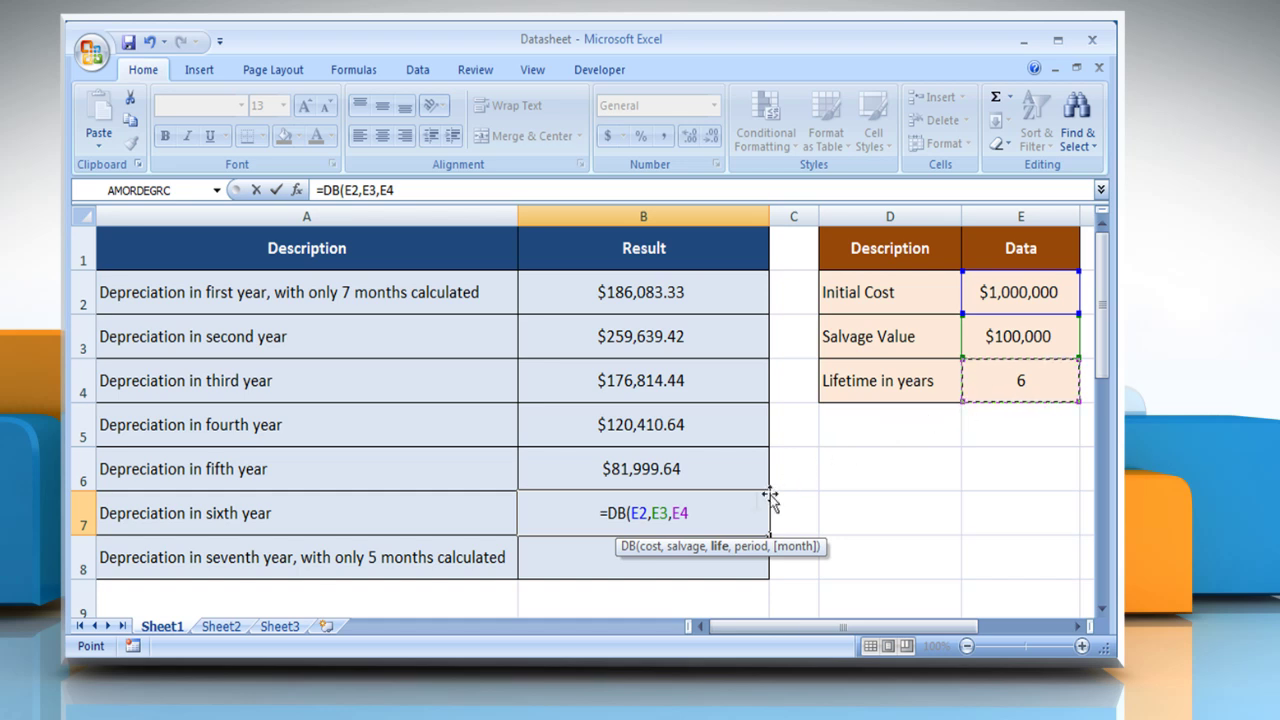
{"action": "type", "text": ",6"}
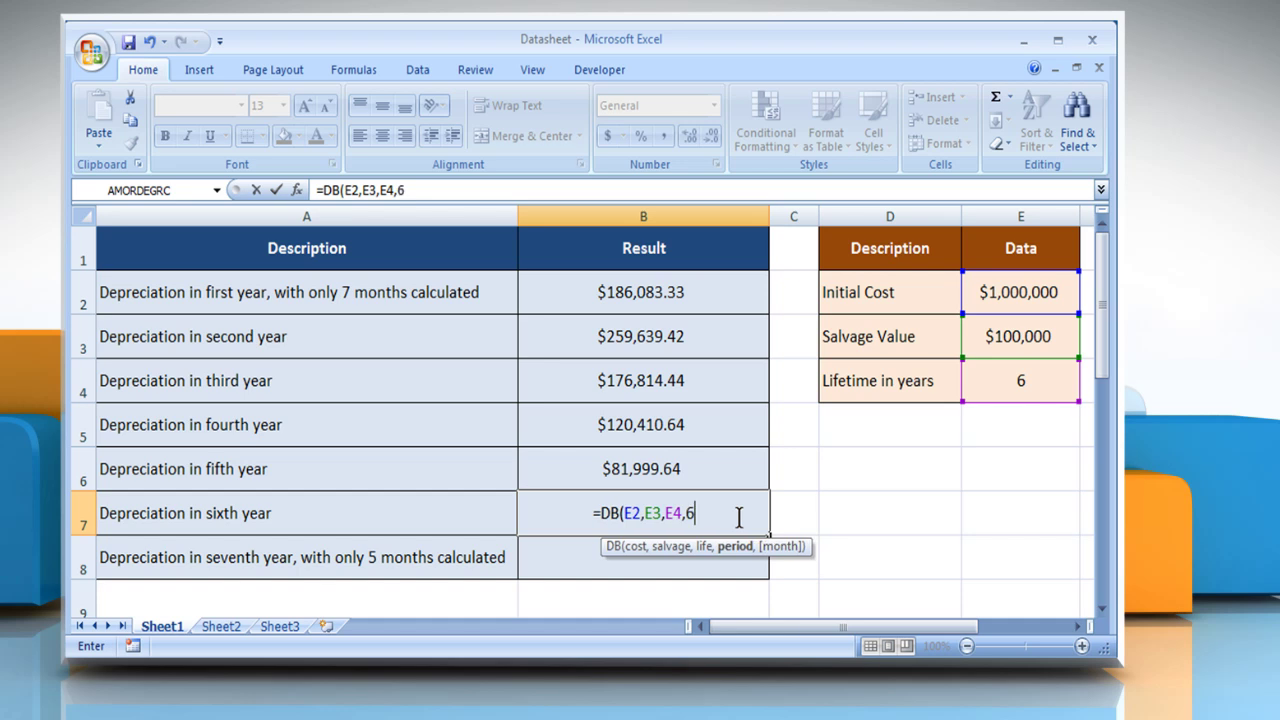
{"action": "type", "text": ","}
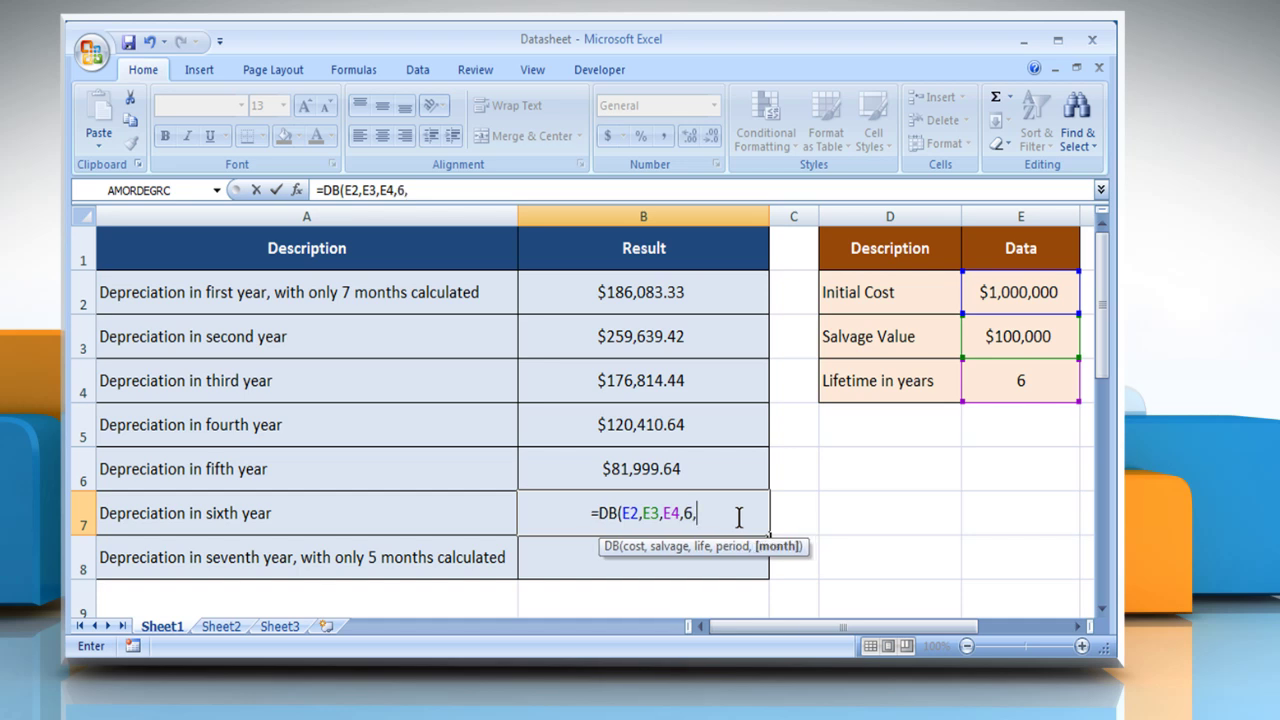
{"action": "type", "text": "7"}
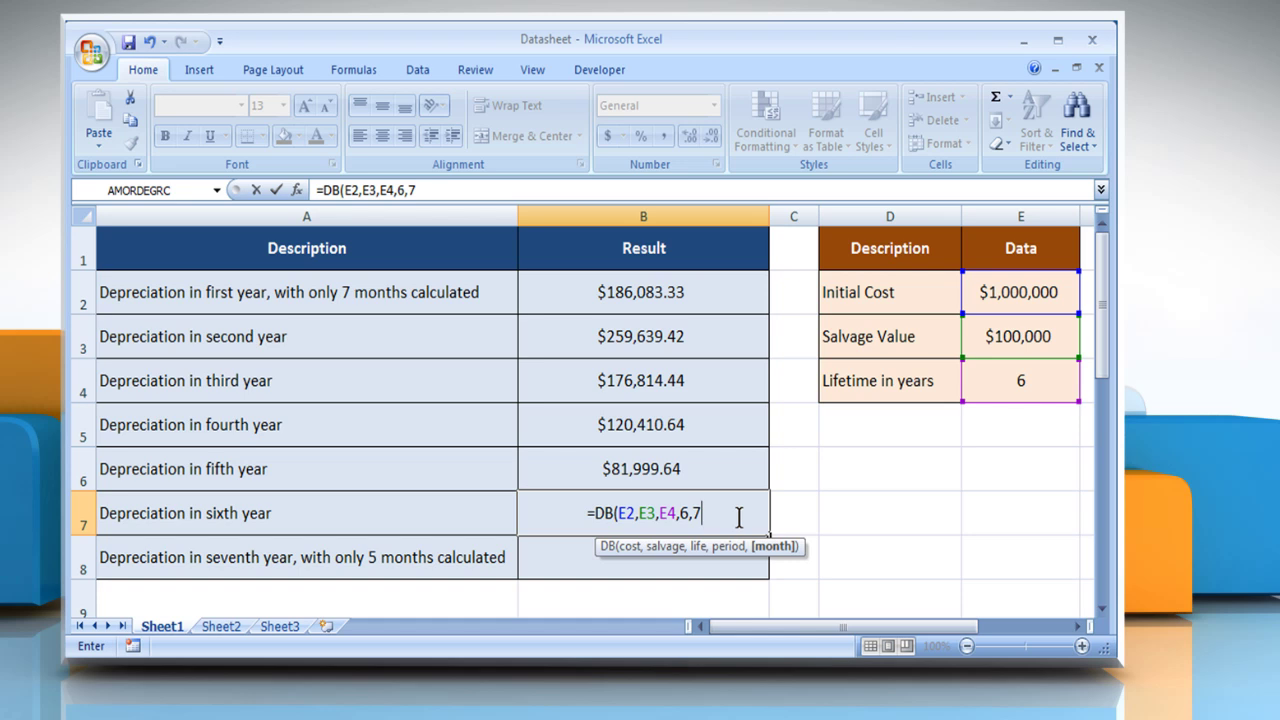
{"action": "type", "text": ")"}
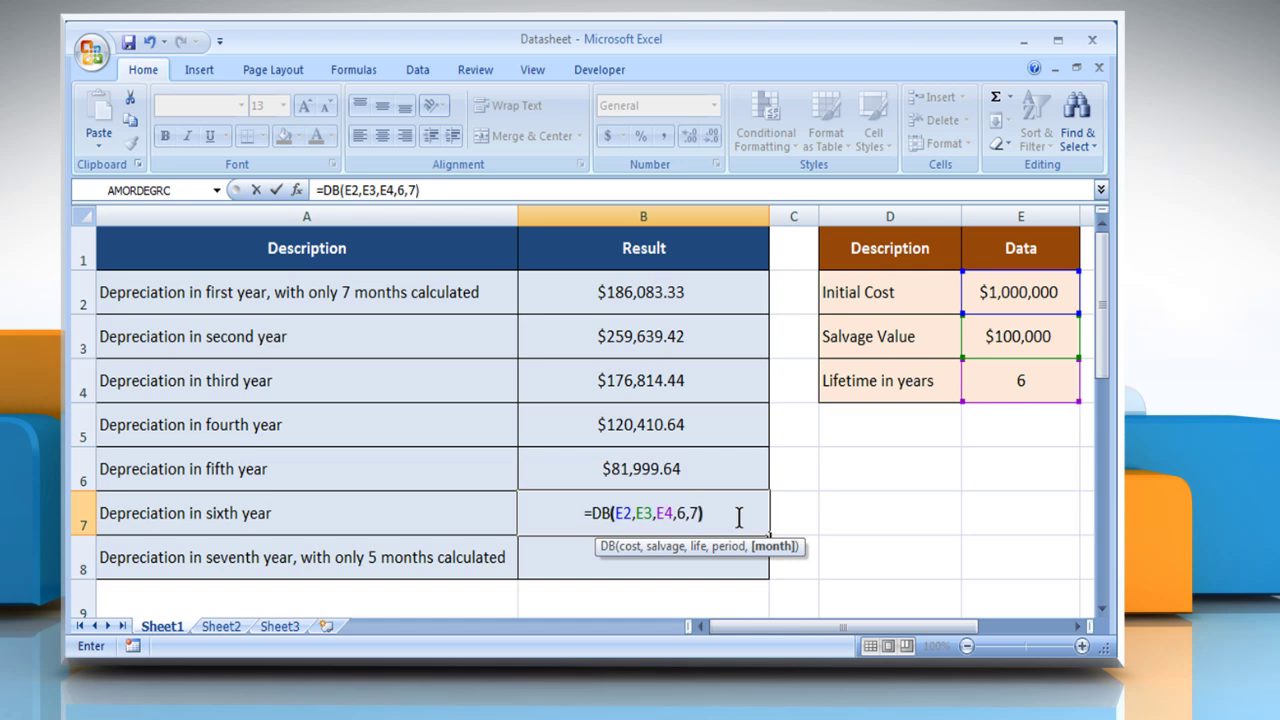
{"action": "key", "text": "Return"}
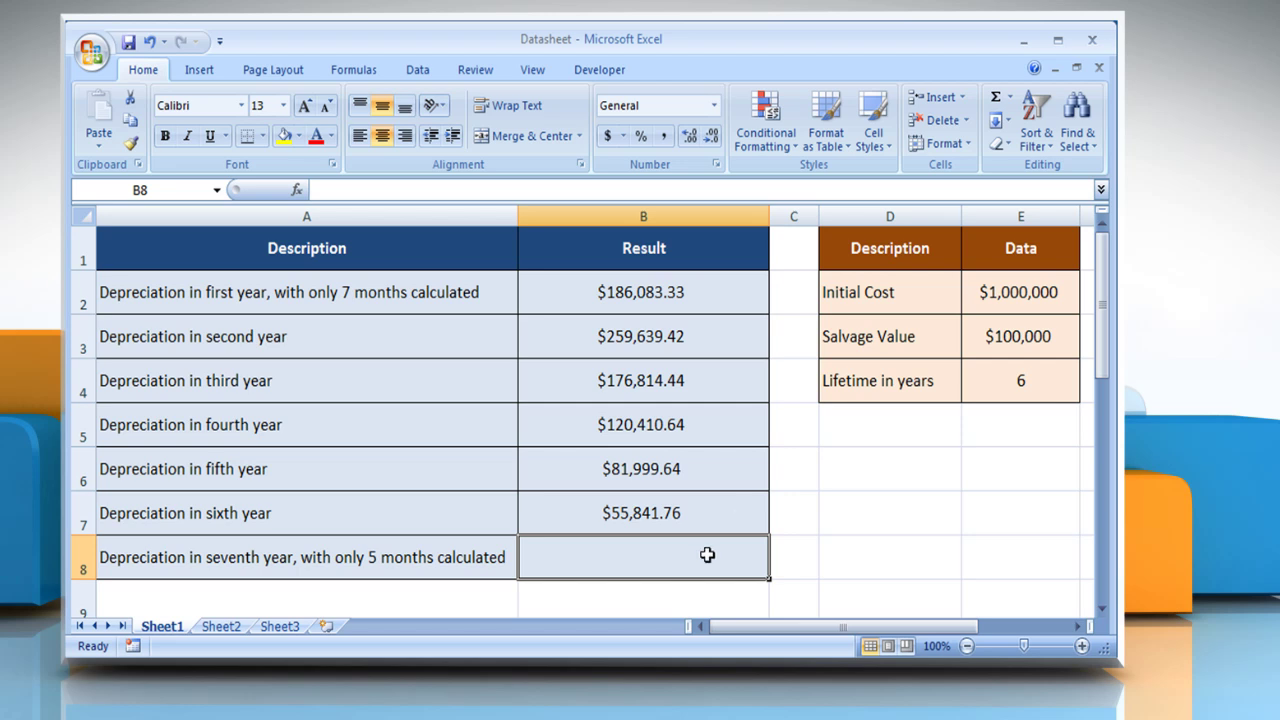
- Enter =DB(E2,E3,E4,7,7) in B8, returning $15,845.10, and recheck the formula
{"action": "type", "text": "=DB("}
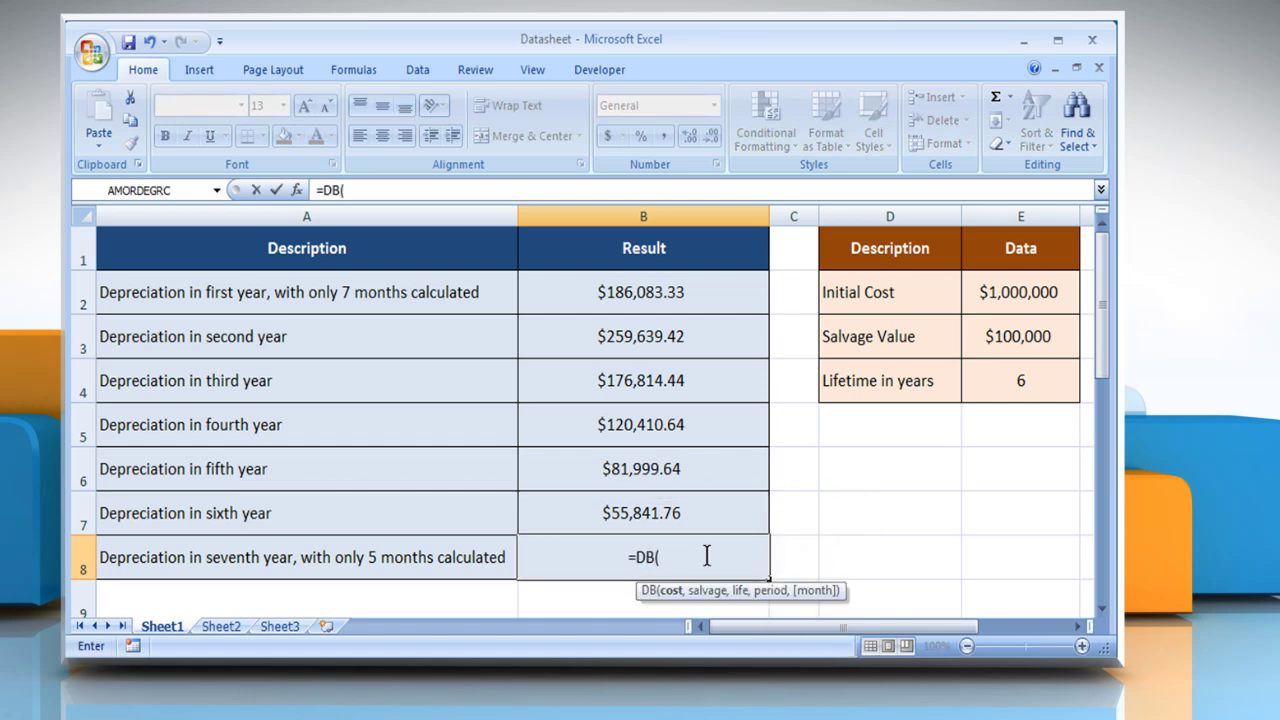
{"action": "left_click", "coordinate": [1035, 300]}
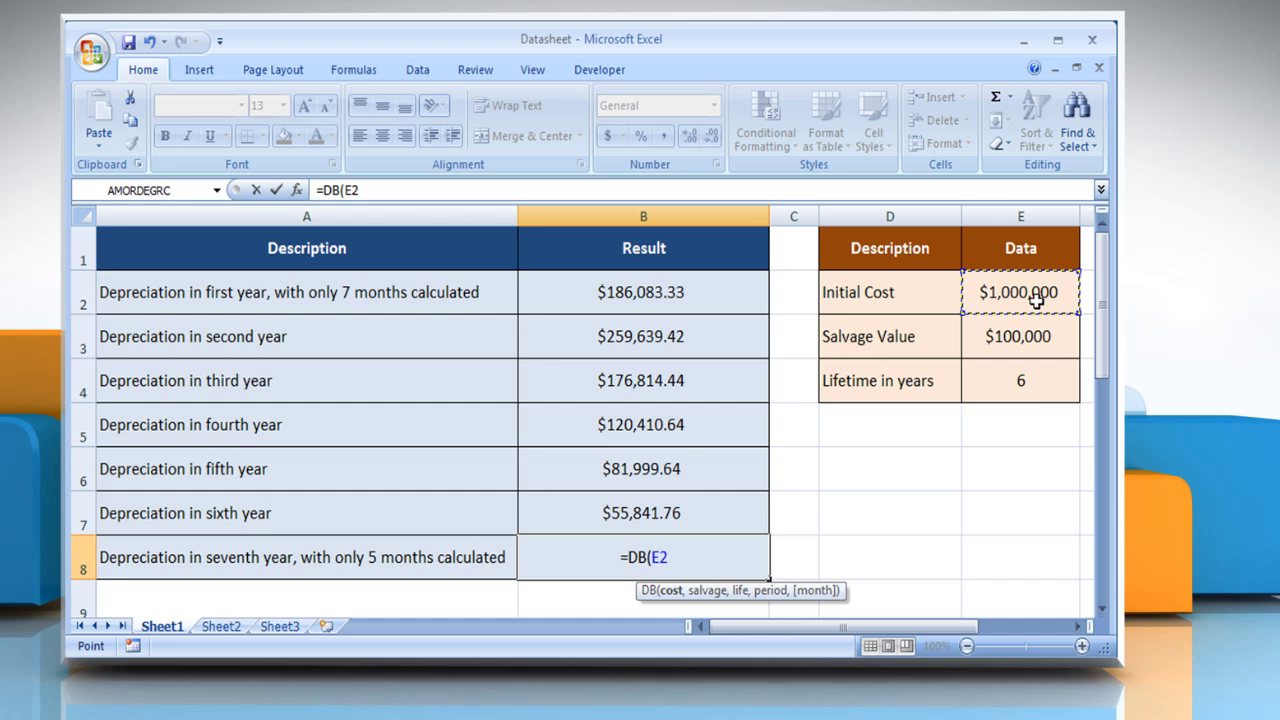
{"action": "type", "text": ","}
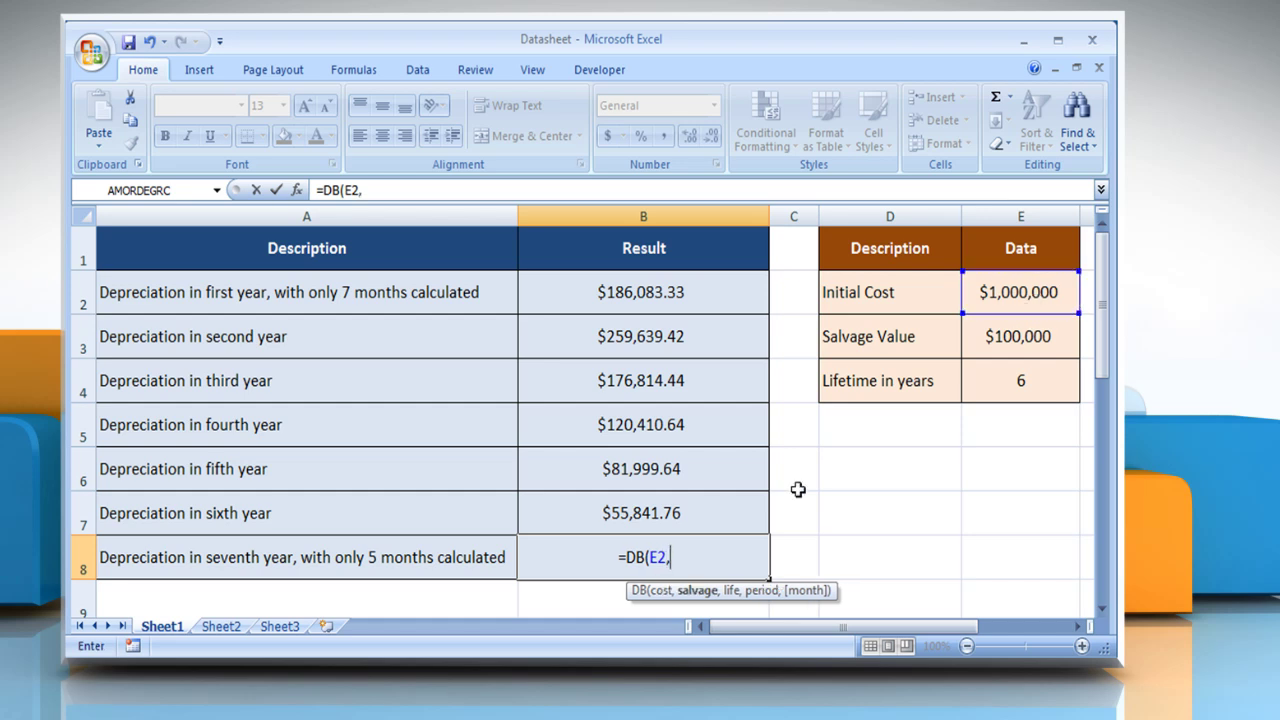
{"action": "left_click", "coordinate": [1040, 346]}
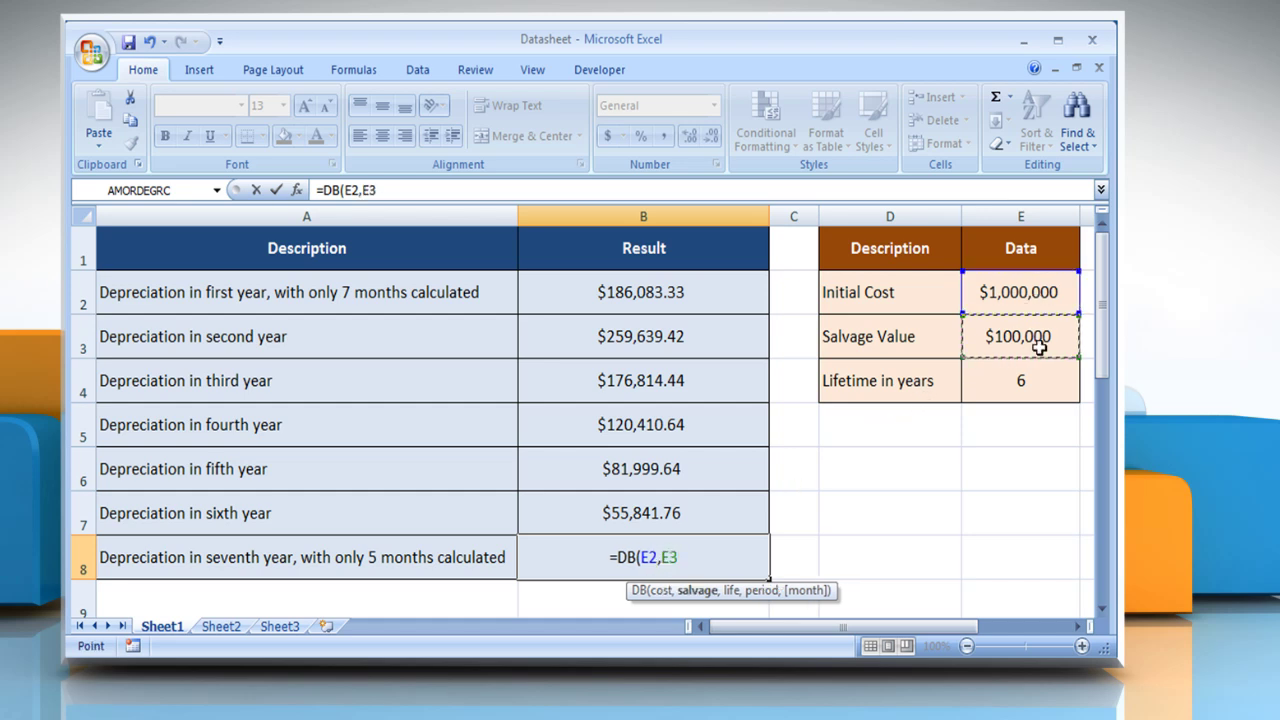
{"action": "type", "text": ","}
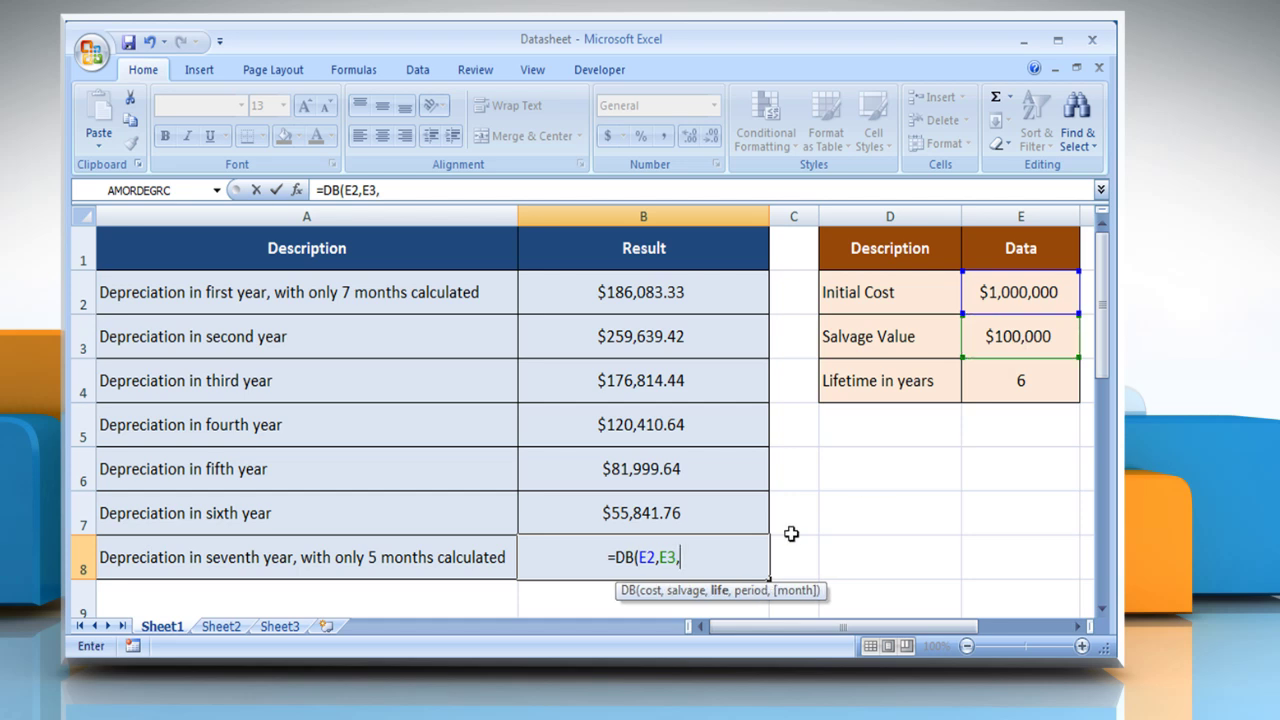
{"action": "left_click", "coordinate": [1037, 389]}
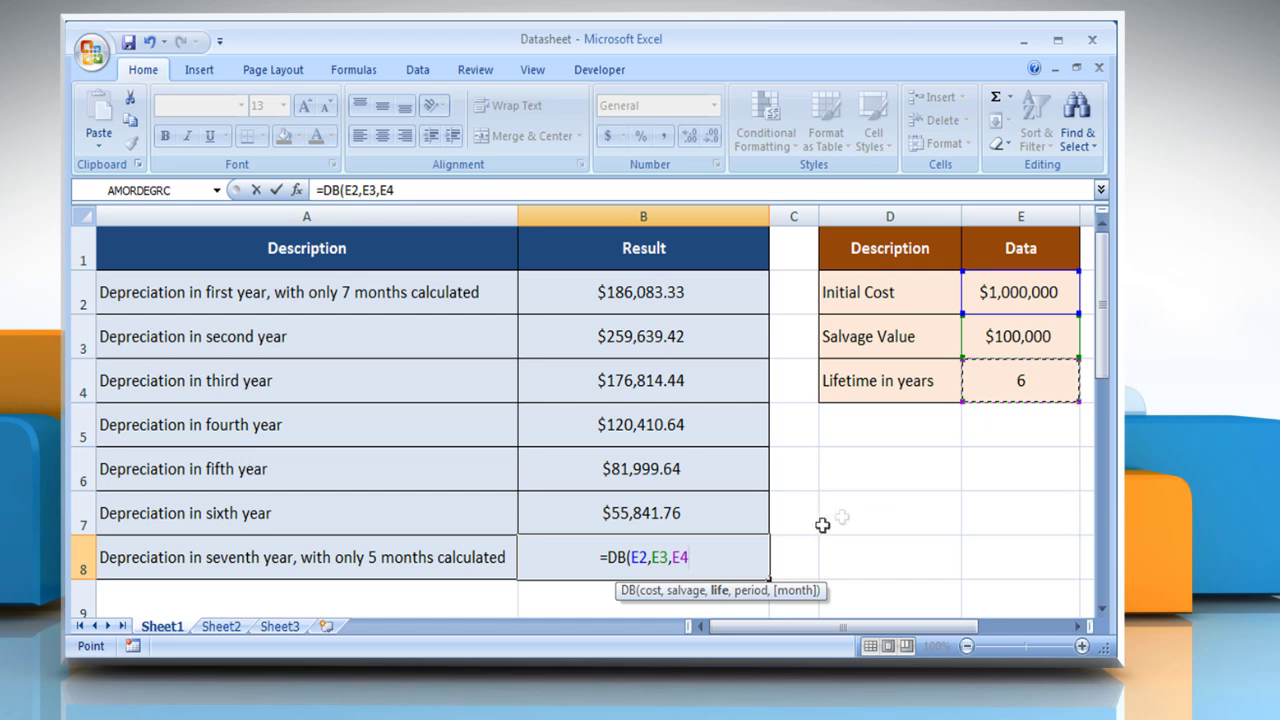
{"action": "type", "text": ",7"}
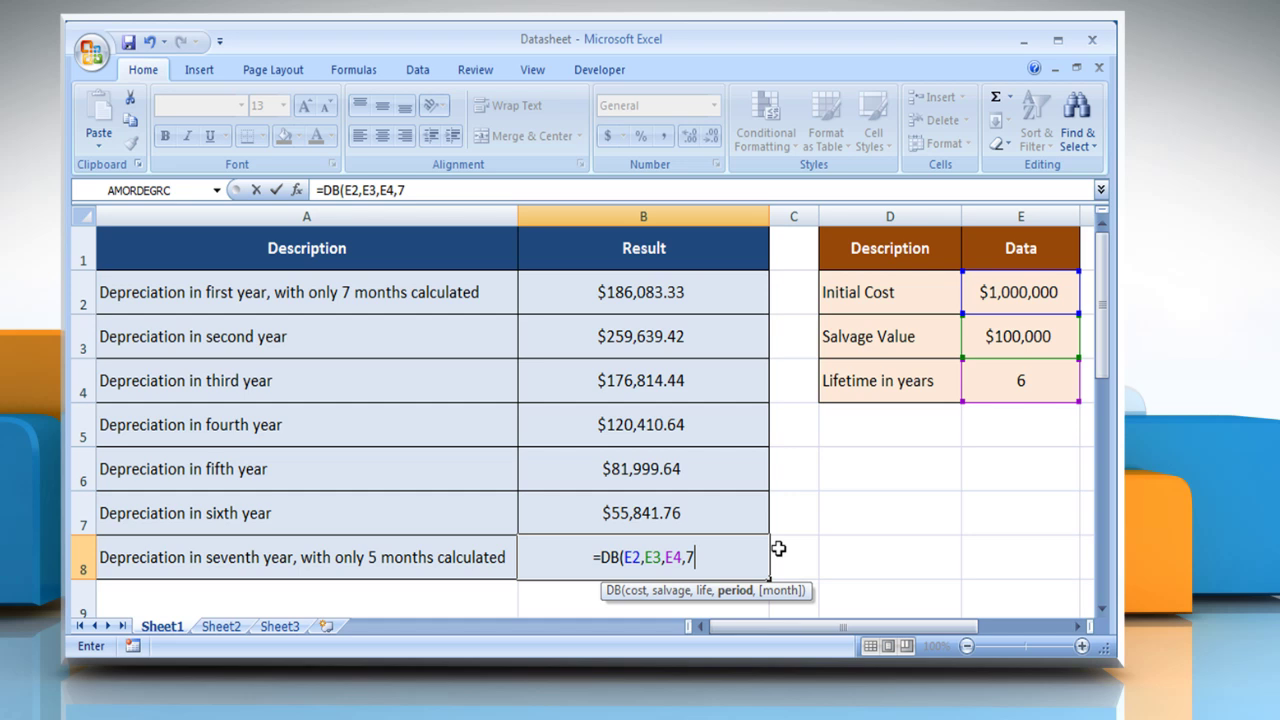
{"action": "type", "text": ","}
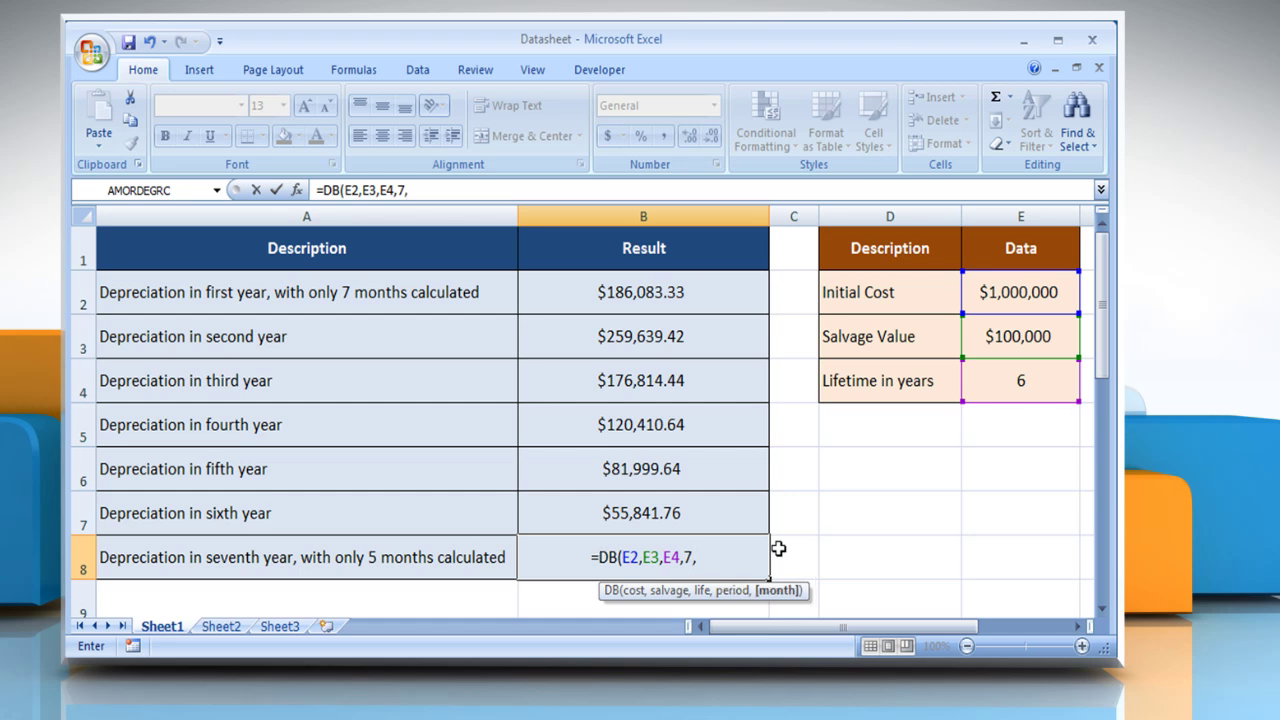
{"action": "type", "text": "7"}
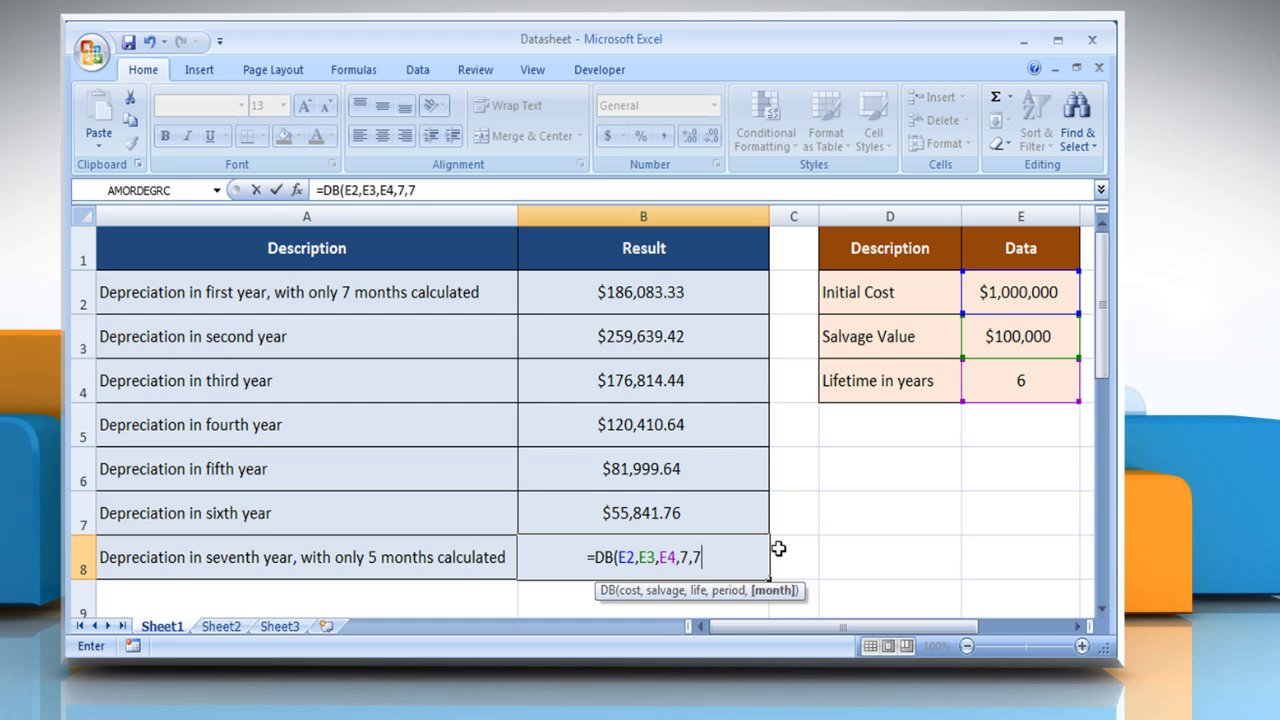
{"action": "type", "text": ")"}
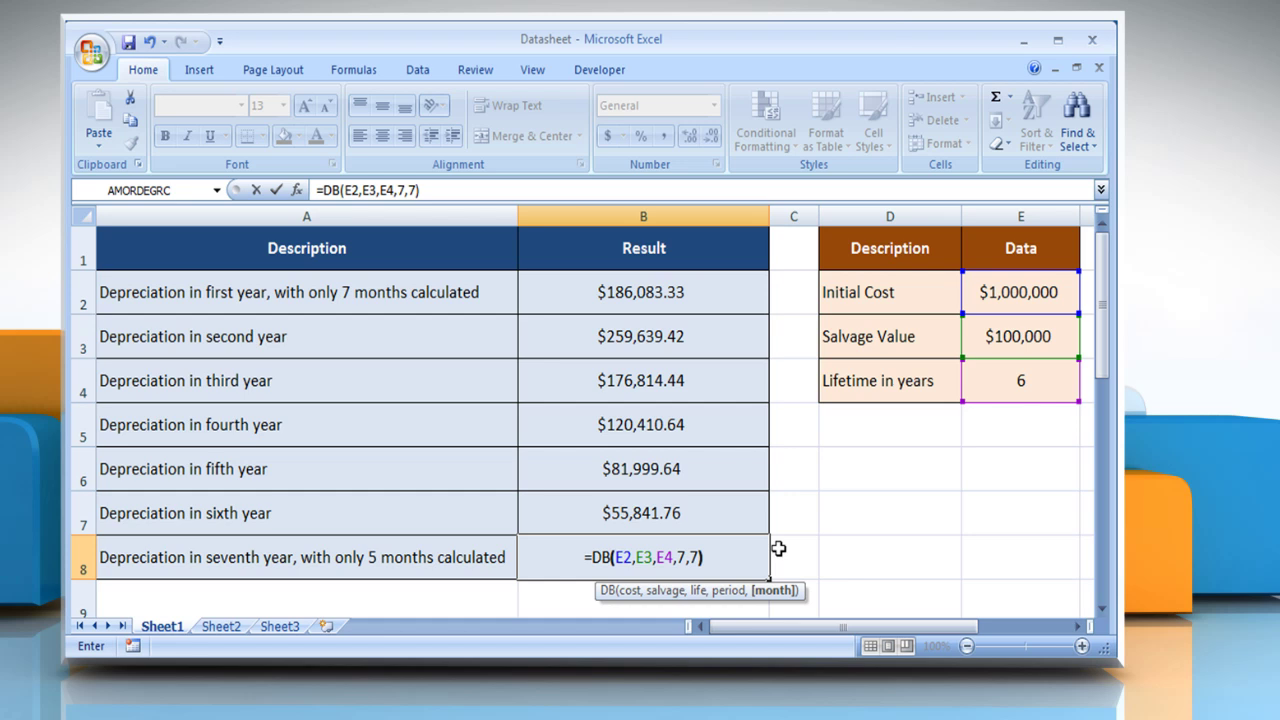
{"action": "key", "text": "Return"}
{"action": "left_click", "coordinate": [737, 514]}
{"action": "scroll", "coordinate": [737, 514], "scroll_direction": "up", "scroll_amount": 1}
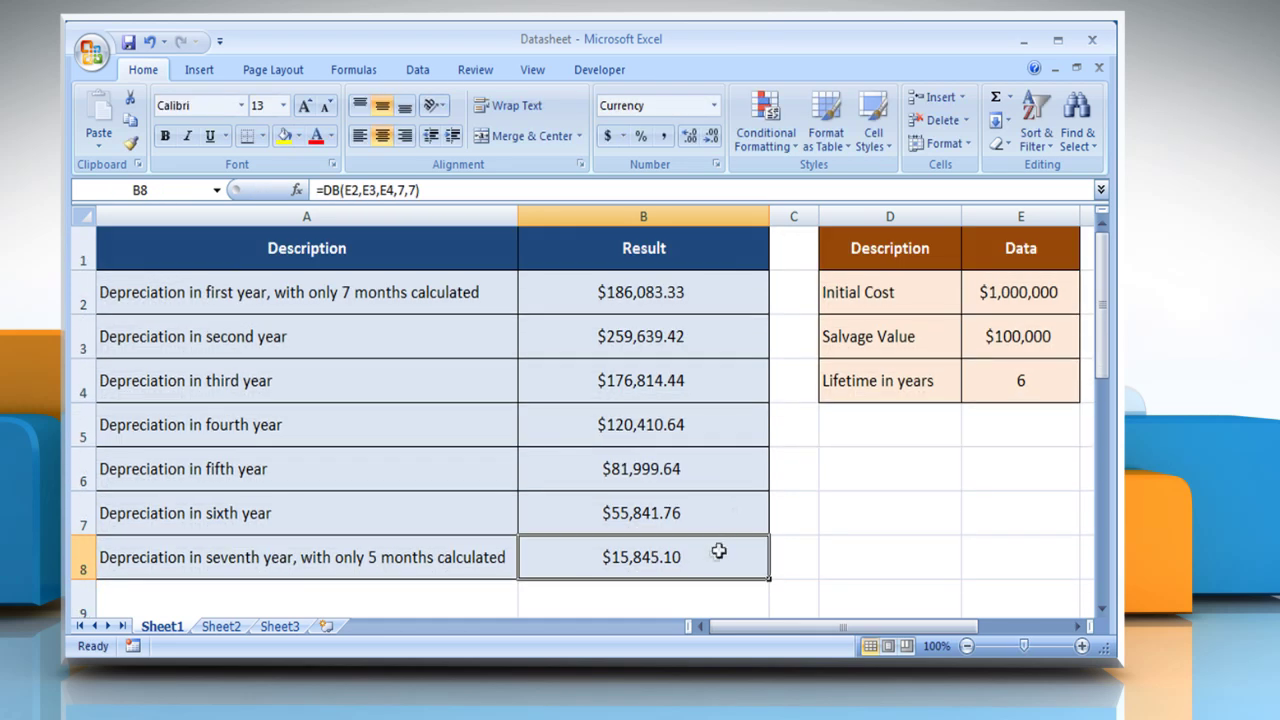